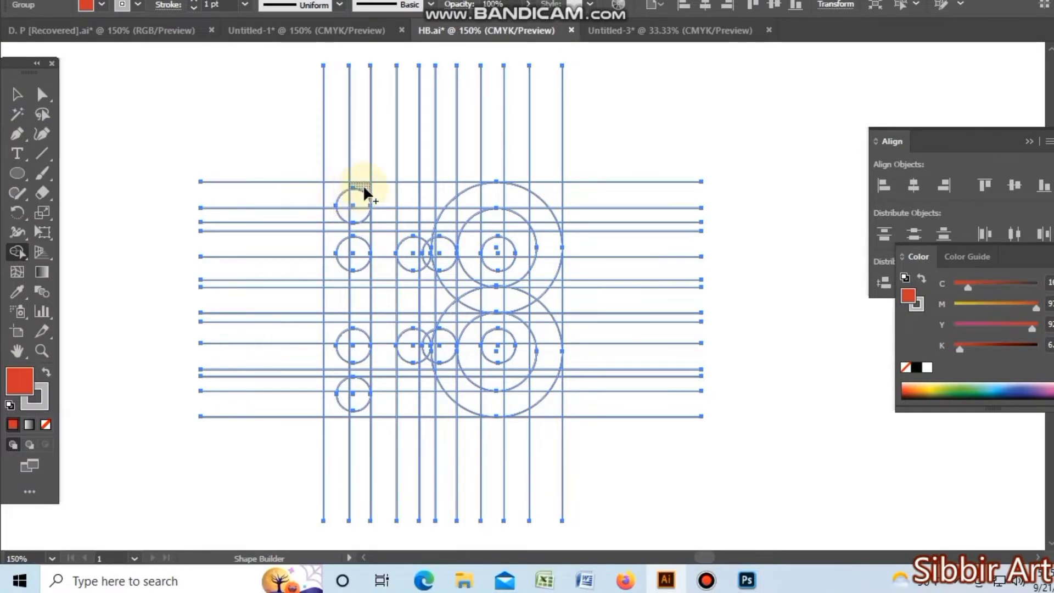
Merge the regions beside the upper-left and lower-left small circles into two red serif shapes with Shape Builder.
left_click(401, 242, "ctrl")
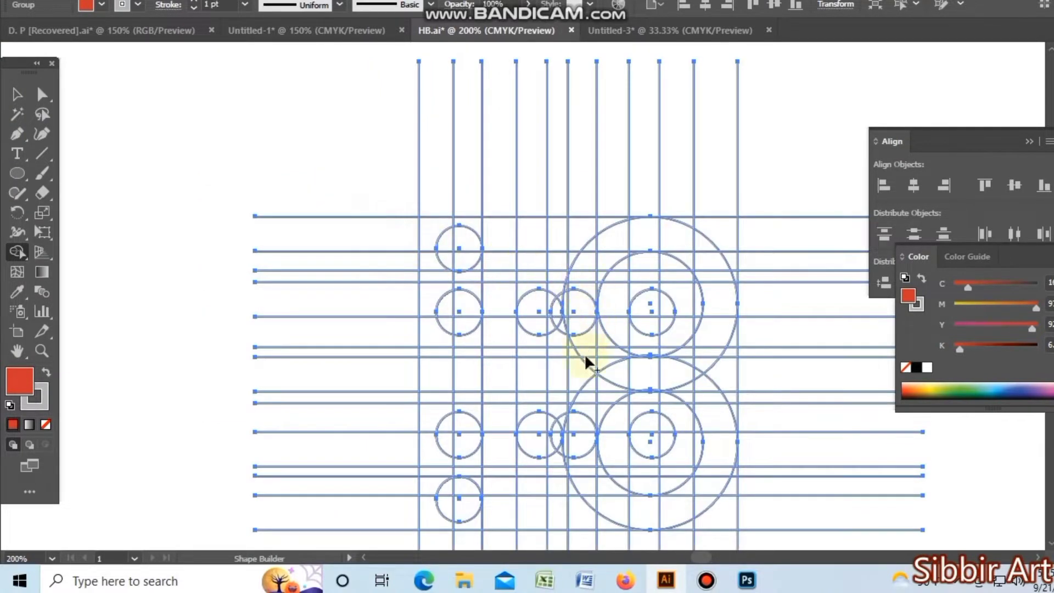
left_click_drag(597, 379, 498, 329)
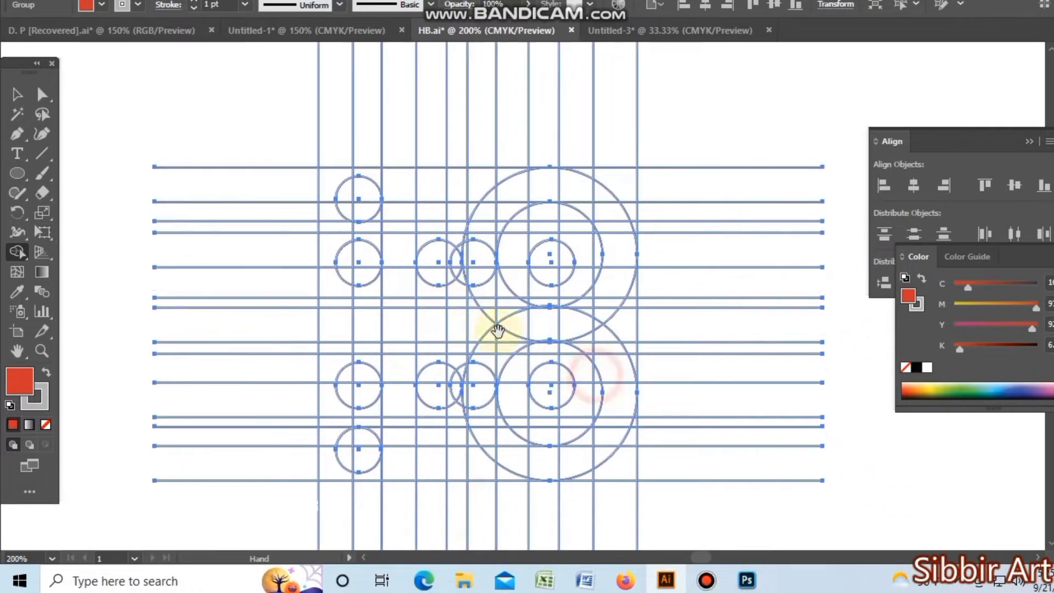
left_click(386, 176)
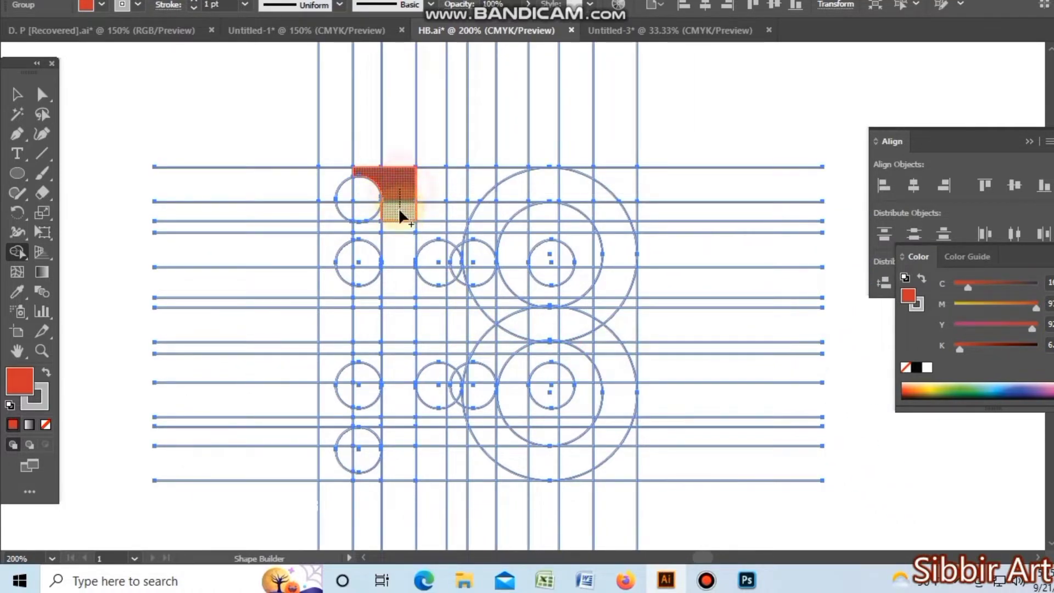
left_click(399, 209)
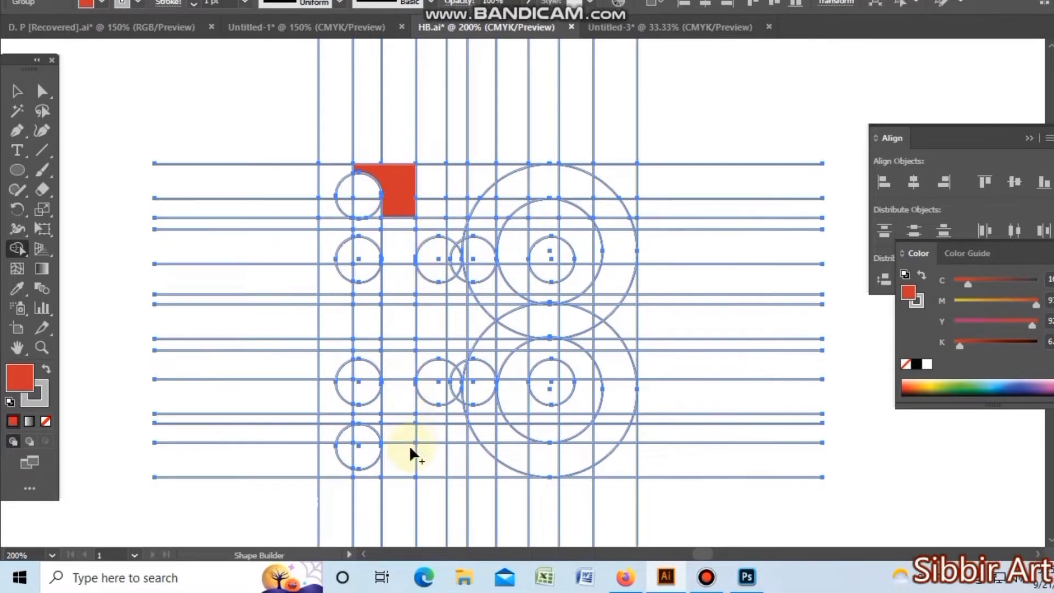
mouse_move(373, 466)
left_mouse_down()
mouse_move(399, 463)
mouse_move(399, 432)
left_mouse_up()
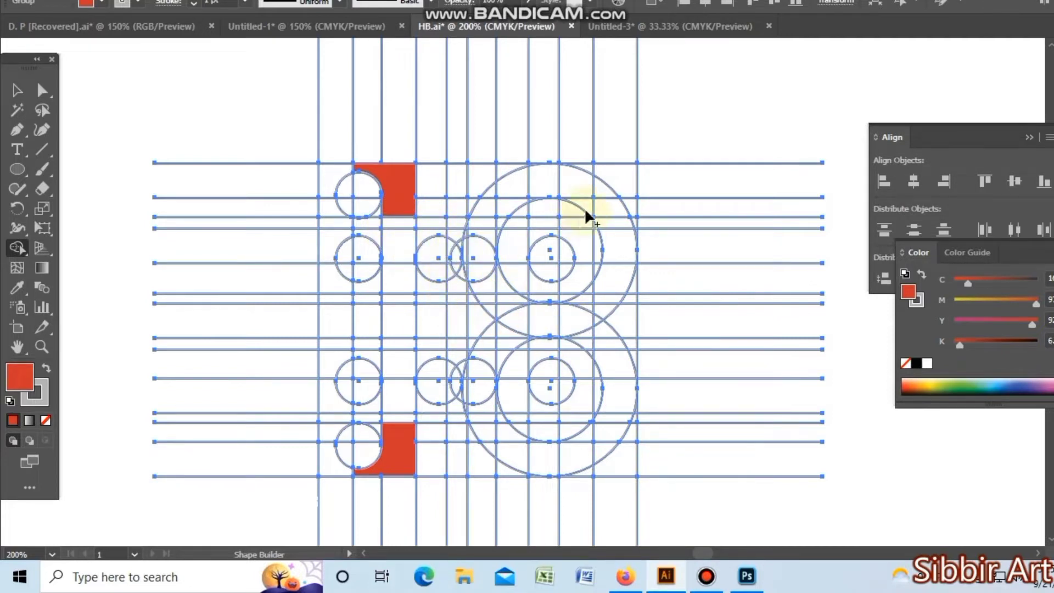
Merge the outer ring regions into the B's top bar, two bowls and bottom bar, joining them to the serifs.
mouse_move(406, 176)
left_mouse_down()
mouse_move(549, 184)
mouse_move(593, 215)
left_mouse_up()
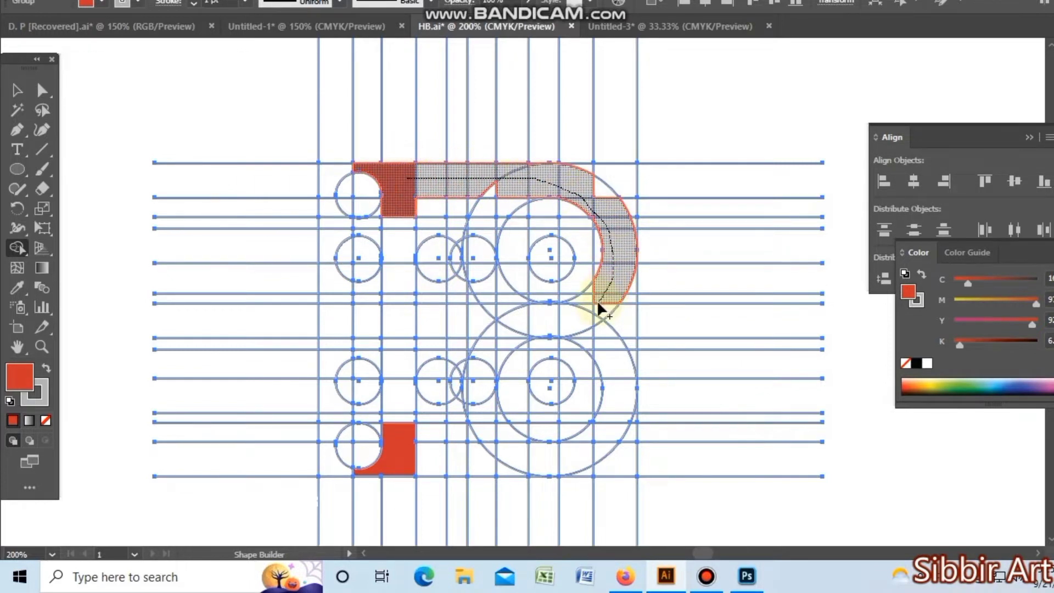
mouse_move(598, 306)
left_mouse_down()
mouse_move(594, 344)
mouse_move(614, 428)
mouse_move(578, 453)
mouse_move(527, 464)
mouse_move(400, 462)
mouse_move(452, 471)
mouse_move(498, 465)
left_mouse_up()
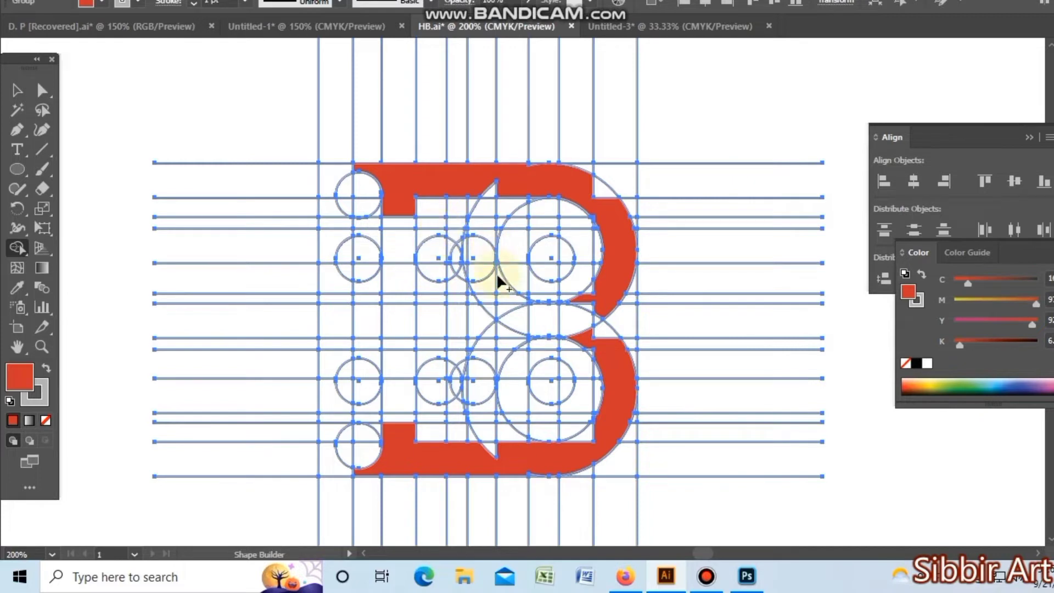
left_click(494, 289, "ctrl")
left_click(519, 277, "ctrl")
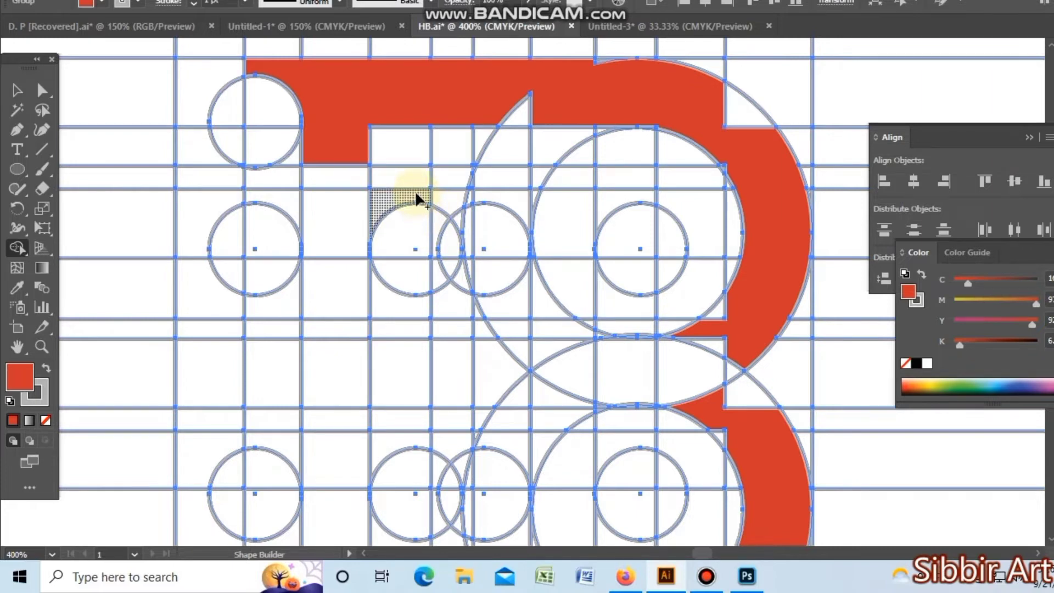
left_click_drag(416, 194, 443, 206)
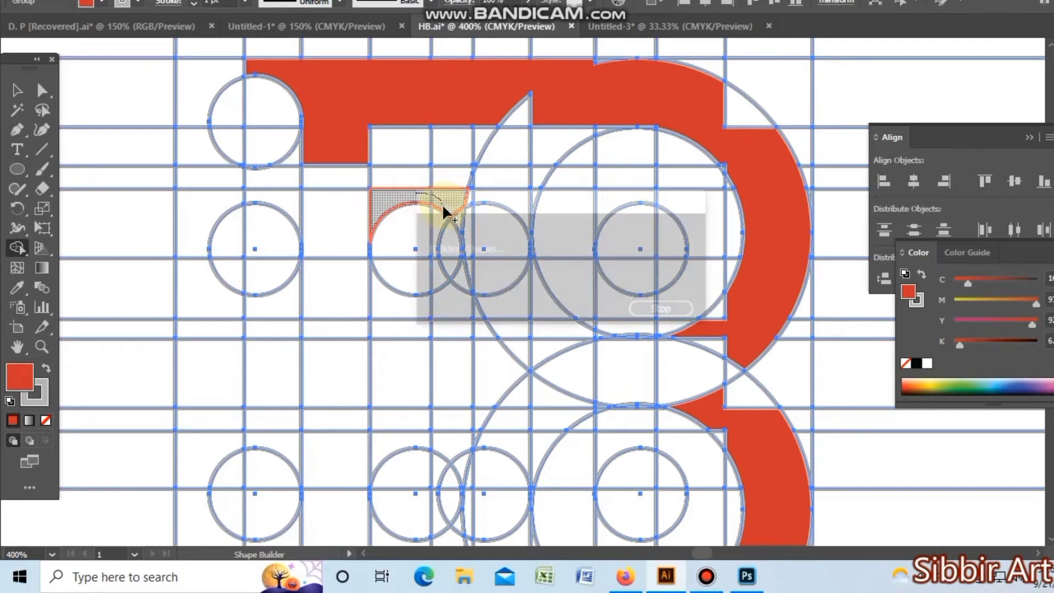
key("ctrl+z")
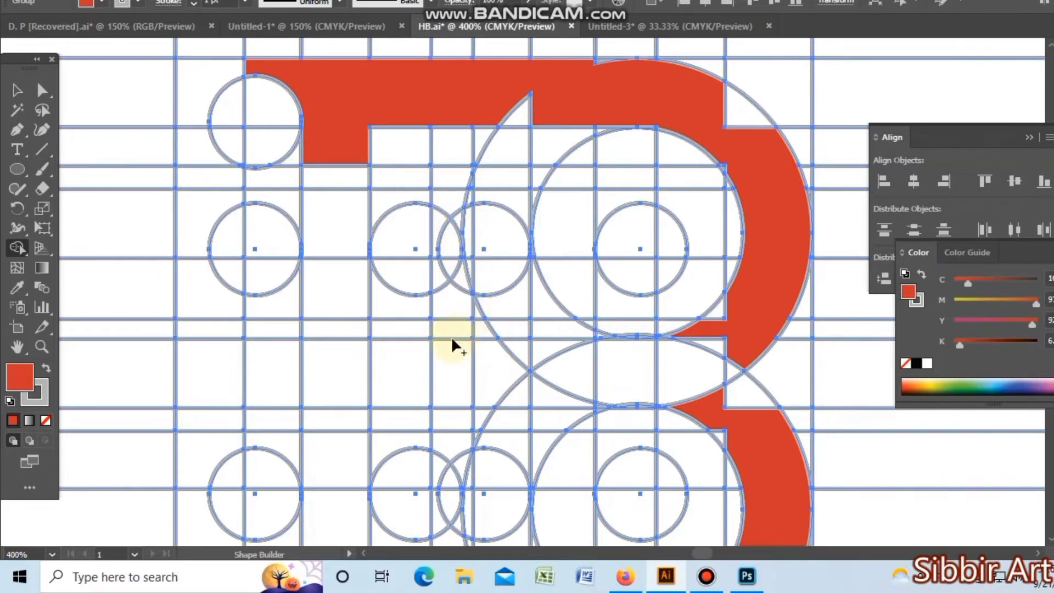
key("ctrl+minus")
key("ctrl+minus")
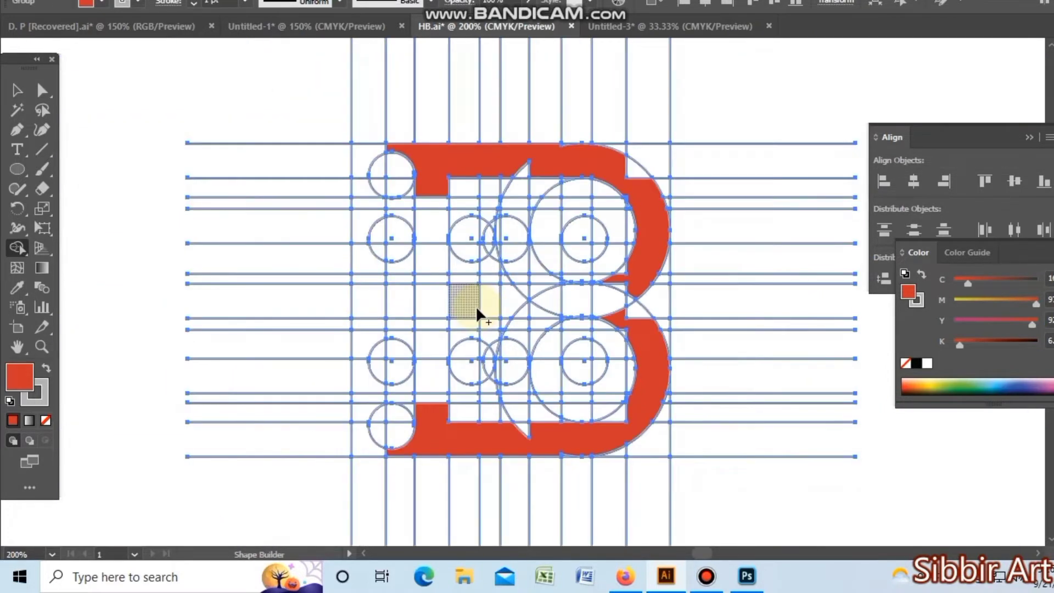
Build the H's first stem by merging the curved serif regions at both ends and the vertical strip between them.
key("ctrl+plus")
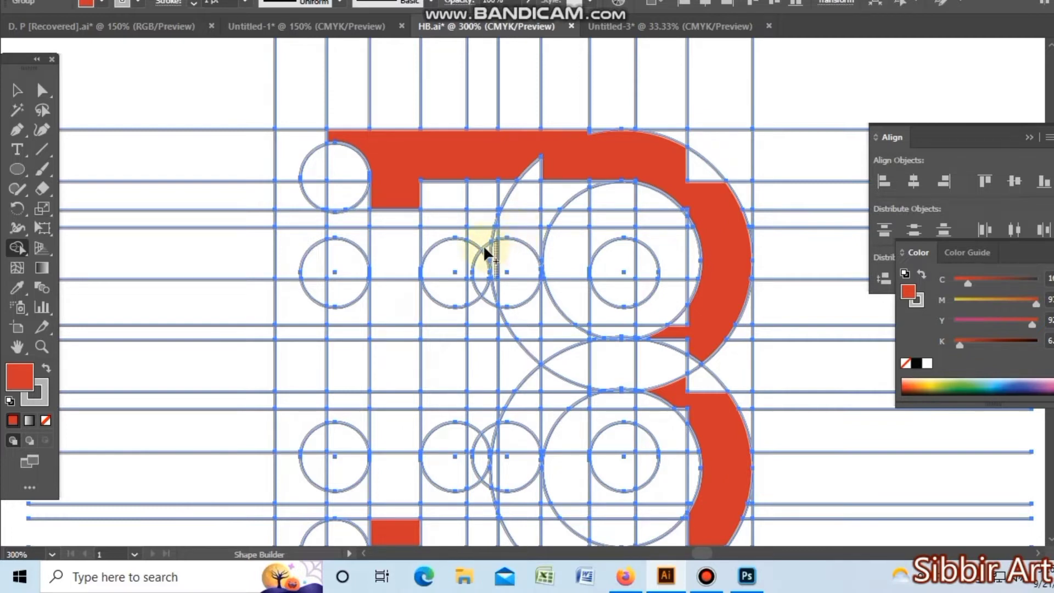
mouse_move(354, 232)
left_mouse_down()
mouse_move(402, 250)
mouse_move(426, 231)
left_mouse_up()
scroll(430, 296, "down", 2)
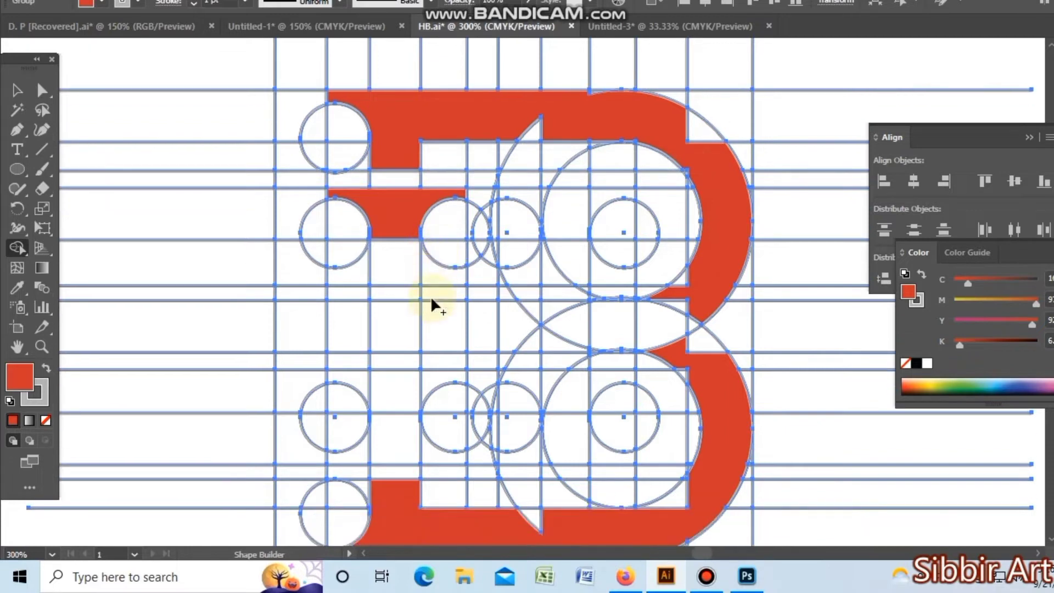
left_click_drag(348, 443, 432, 453)
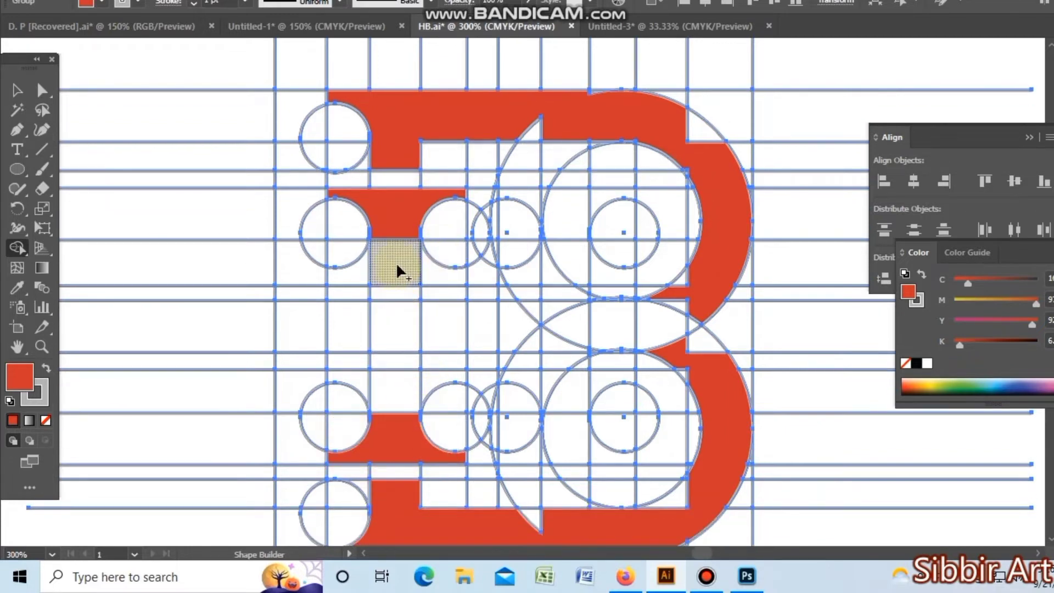
left_click_drag(387, 214, 393, 418)
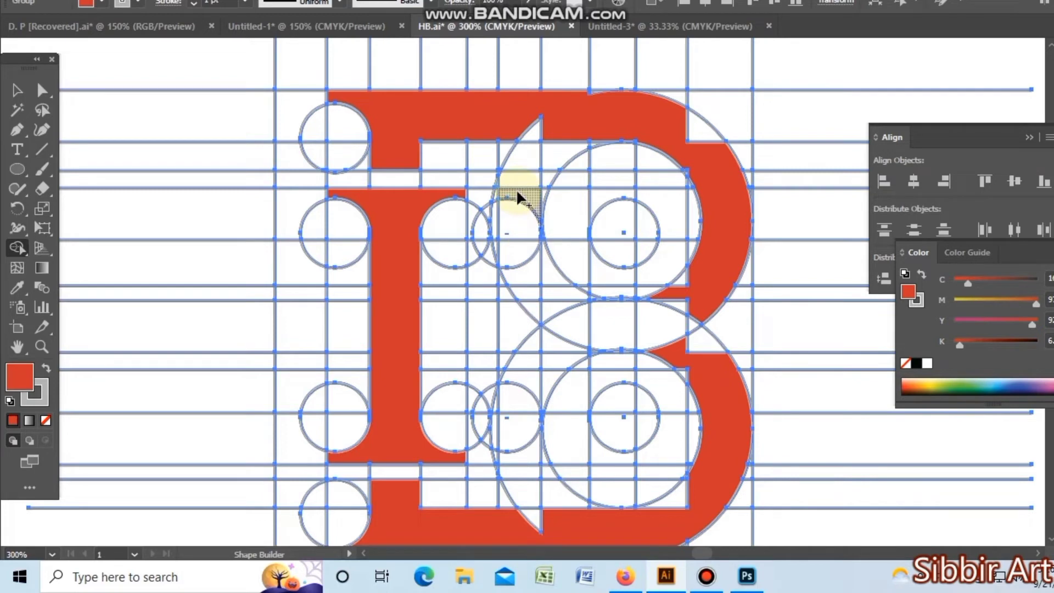
Build the upper and lower parts of the H's second stem from the curved serif and strip regions beside the small circles.
mouse_move(515, 189)
left_mouse_down()
mouse_move(555, 210)
mouse_move(606, 204)
left_mouse_up()
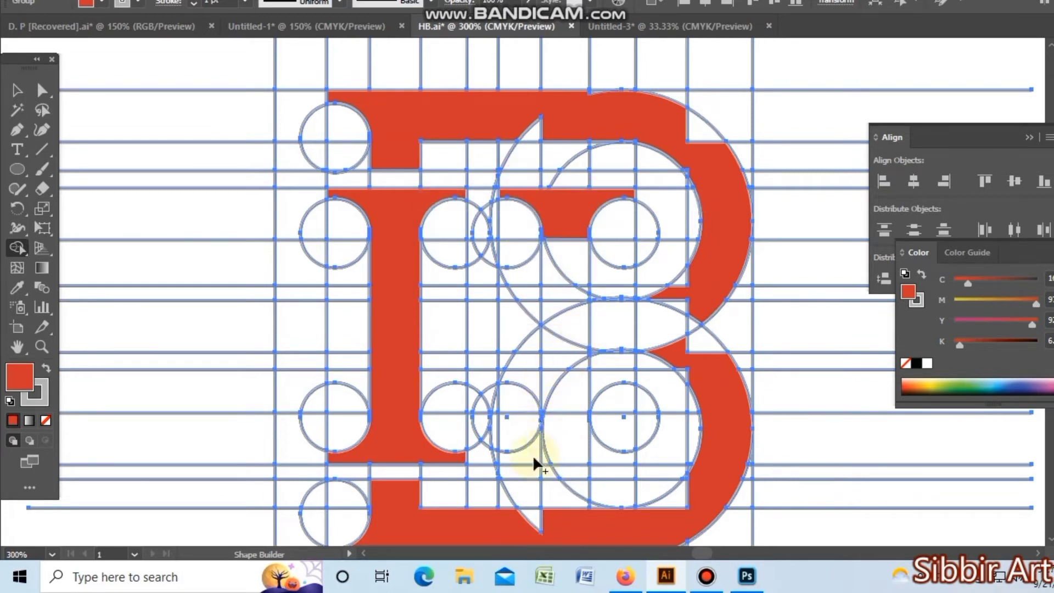
mouse_move(528, 452)
left_mouse_down()
mouse_move(543, 441)
mouse_move(602, 455)
left_mouse_up()
scroll(536, 464, "down", 1)
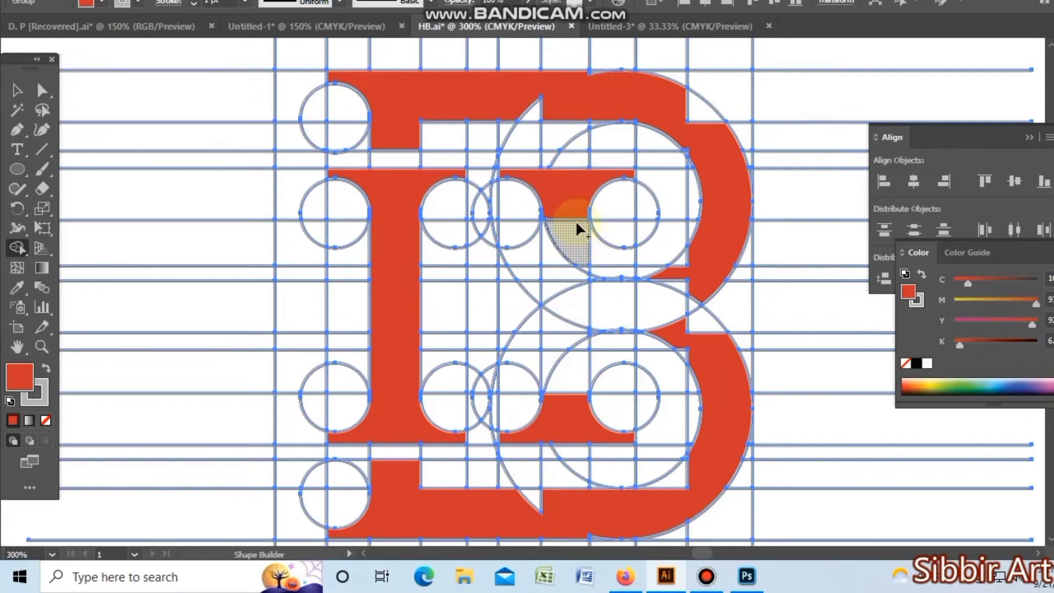
mouse_move(567, 211)
left_mouse_down()
mouse_move(555, 242)
mouse_move(562, 253)
left_mouse_up()
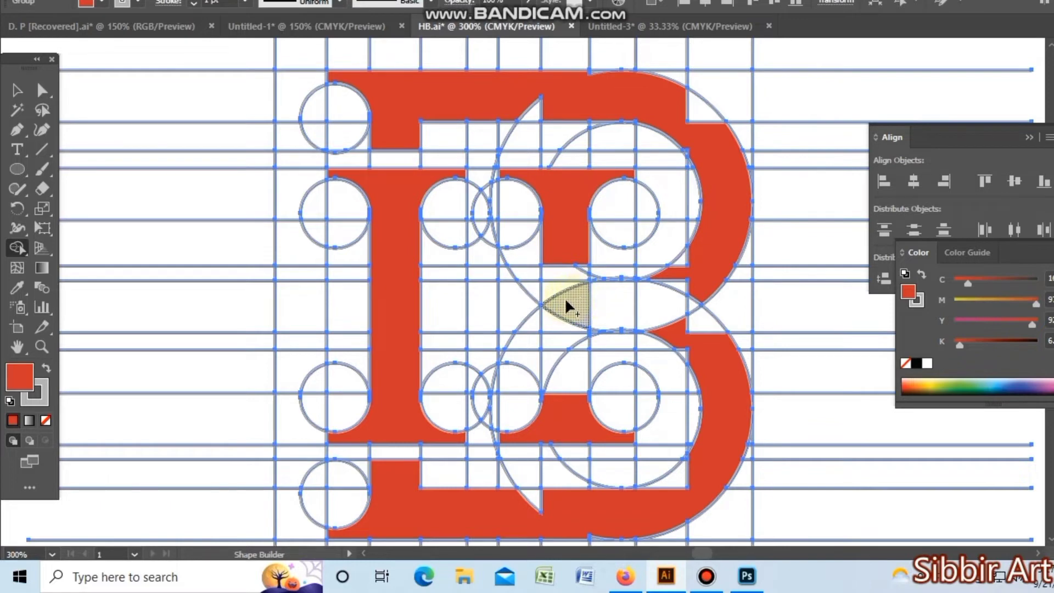
mouse_move(570, 399)
left_mouse_down()
mouse_move(548, 369)
mouse_move(572, 424)
left_mouse_up()
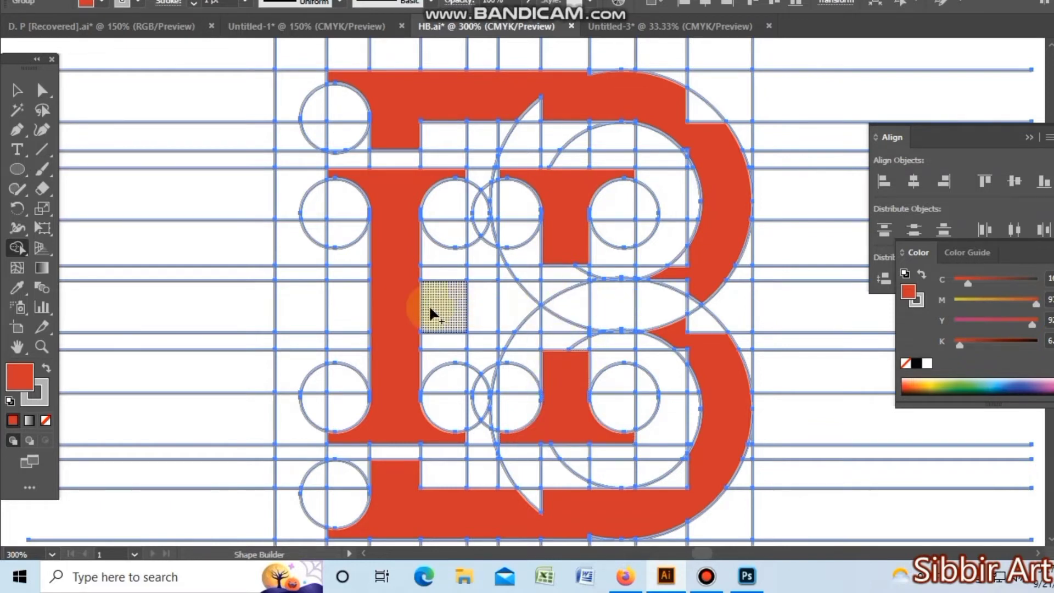
Merge the central horizontal regions into a crossbar running from the H's first stem into the B's upper bowl.
left_click_drag(436, 306, 536, 311)
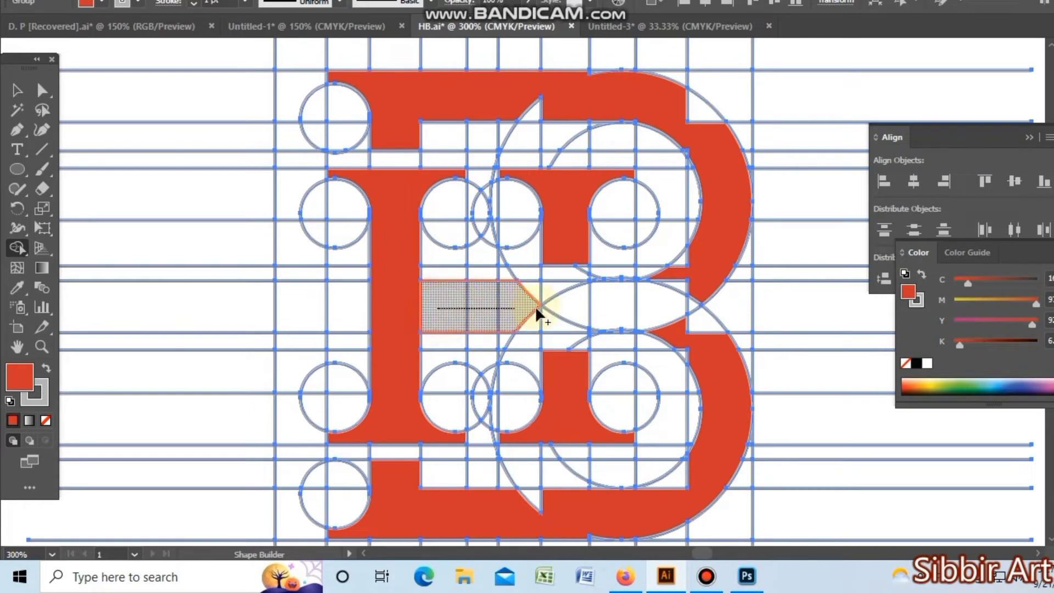
mouse_move(612, 304)
left_mouse_down()
mouse_move(660, 298)
mouse_move(688, 276)
mouse_move(692, 310)
left_mouse_up()
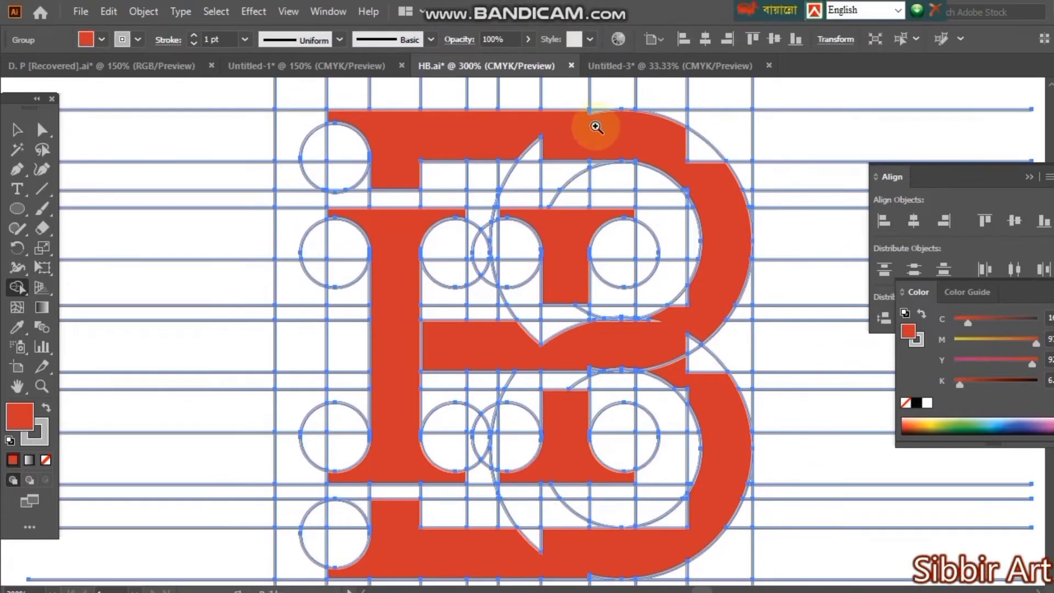
Merge the leftover notches in the top bar and along the upper bowl's outer curve into the red shape.
left_click(596, 127, "ctrl")
left_click(451, 349, "ctrl")
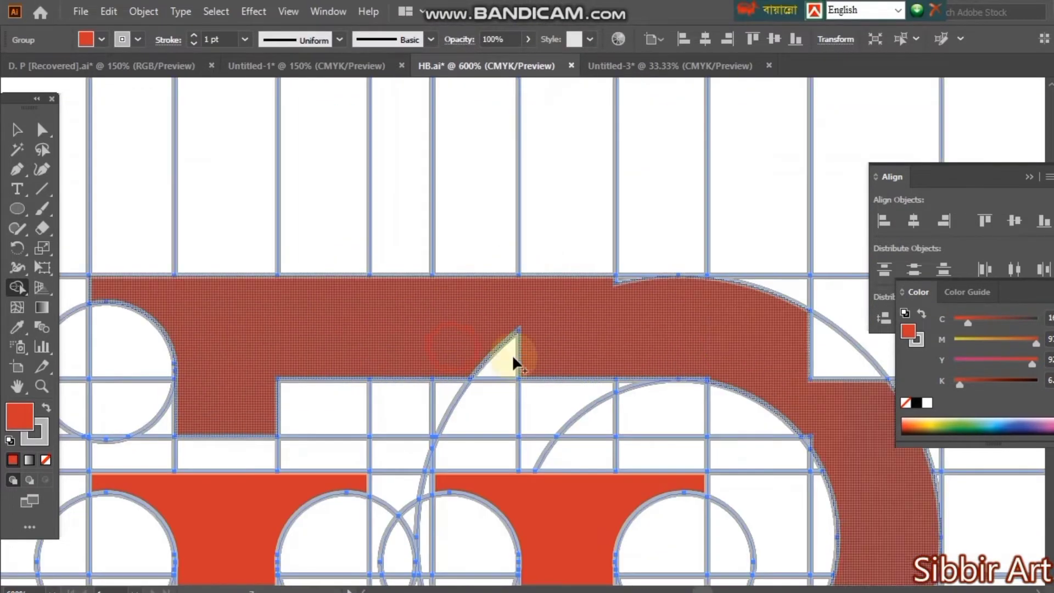
left_click_drag(450, 341, 590, 356)
mouse_move(608, 320)
left_mouse_down()
mouse_move(612, 282)
mouse_move(698, 357)
mouse_move(647, 318)
mouse_move(735, 351)
mouse_move(619, 216)
mouse_move(616, 424)
mouse_move(535, 456)
left_mouse_up()
left_click_drag(613, 486, 589, 501)
mouse_move(497, 505)
left_mouse_down()
mouse_move(623, 432)
mouse_move(512, 454)
mouse_move(486, 426)
mouse_move(586, 374)
mouse_move(476, 392)
left_mouse_up()
left_click_drag(457, 409, 530, 270)
Merge the leftover slivers where the two bowls meet and along the lower bowl's outer curve into the red shape.
left_click_drag(637, 452, 354, 371)
left_click_drag(577, 258, 506, 218)
left_click_drag(511, 223, 569, 275)
left_click_drag(605, 371, 584, 240)
left_click_drag(540, 363, 455, 416)
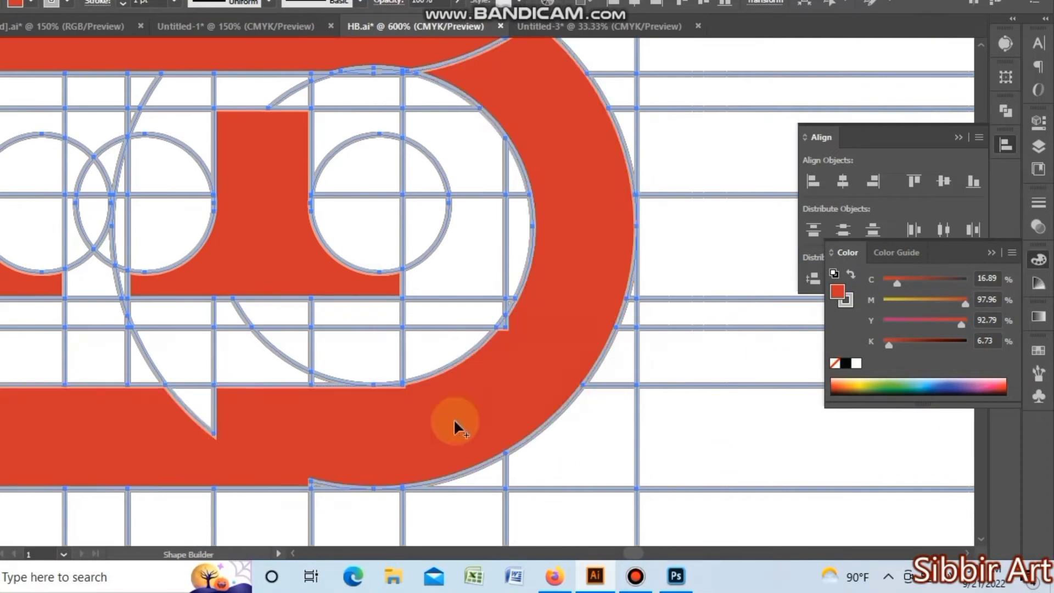
Merge the leftover notches in the B's bottom bar into the red shape.
left_click_drag(290, 427, 441, 387)
left_click_drag(353, 379, 309, 376)
left_click_drag(395, 431, 484, 441)
mouse_move(178, 400)
left_mouse_down()
mouse_move(348, 395)
mouse_move(400, 487)
mouse_move(382, 477)
left_mouse_up()
Merge the tiny triangular gap in the middle crossbar into the surrounding red shape.
left_click(429, 254, "ctrl")
left_click_drag(694, 252, 347, 350)
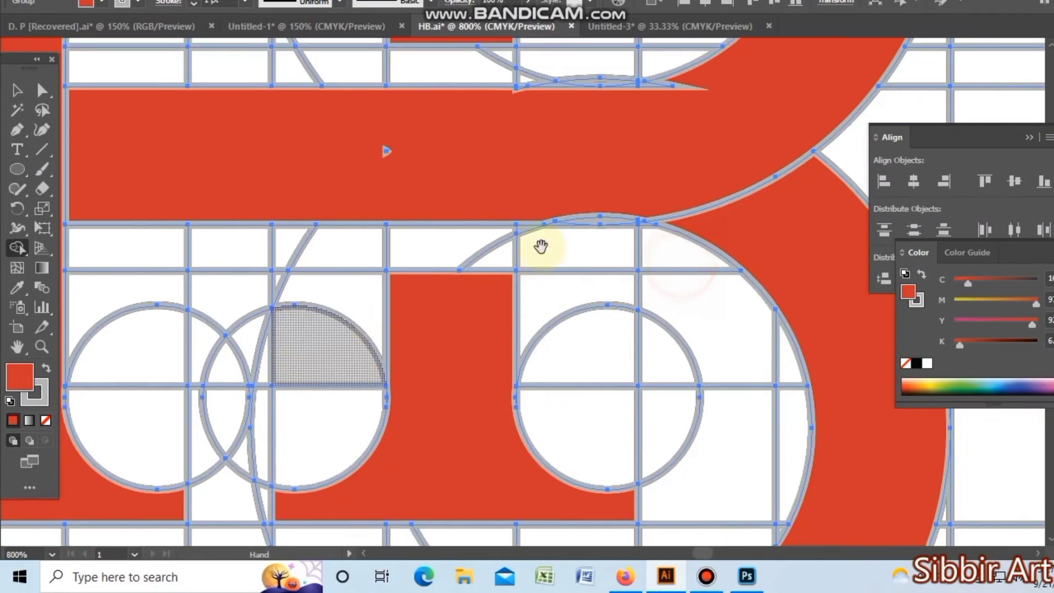
left_click_drag(541, 247, 435, 358)
left_click(467, 276, "ctrl")
left_click(361, 316)
left_click(357, 313)
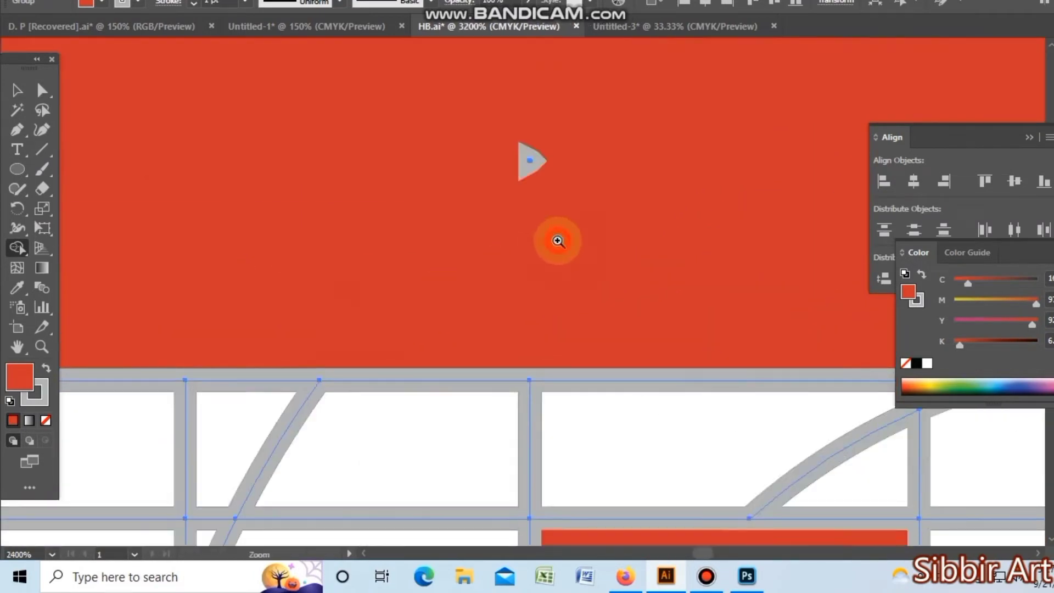
left_click(557, 240)
left_click_drag(461, 176, 506, 213)
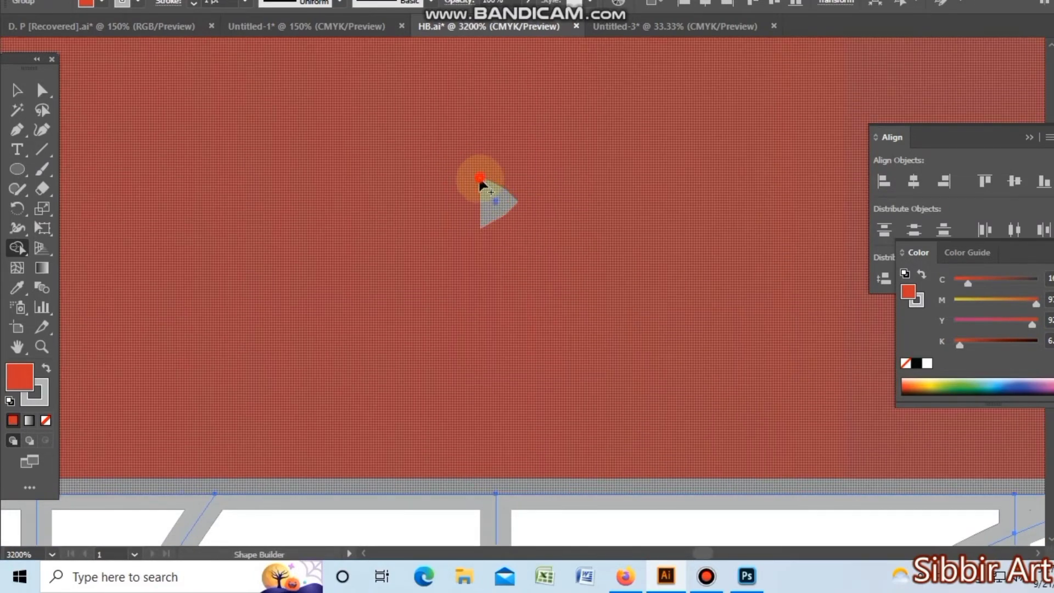
mouse_move(480, 179)
left_mouse_down()
mouse_move(506, 213)
mouse_move(492, 202)
left_mouse_up()
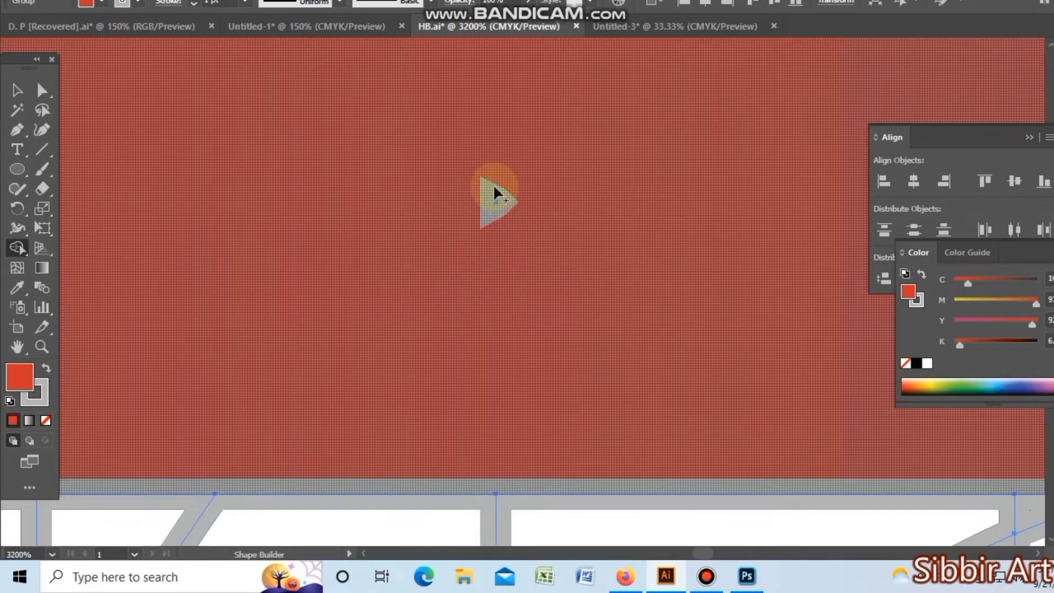
key("ctrl+minus")
key("ctrl+minus")
key("ctrl+minus")
key("ctrl+minus")
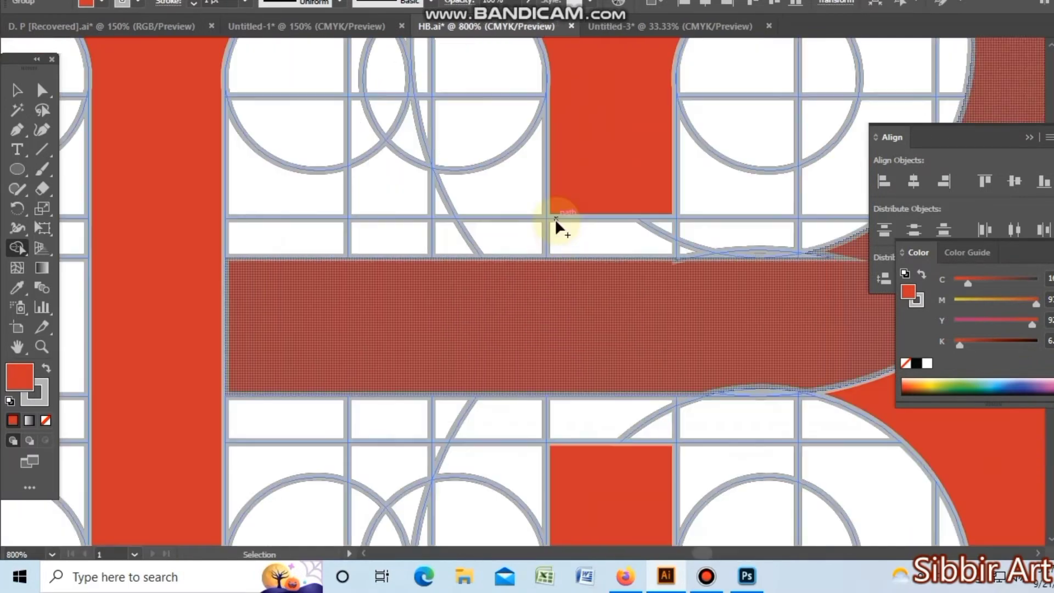
Clean up the thin sliver where the middle crossbar meets the upper bowl's inner curve.
mouse_move(720, 285)
left_mouse_down()
mouse_move(621, 281)
mouse_move(647, 231)
mouse_move(570, 251)
mouse_move(268, 255)
mouse_move(290, 249)
mouse_move(356, 277)
left_mouse_up()
left_click(621, 280, "ctrl")
left_click(622, 281, "ctrl")
key("ctrl+z")
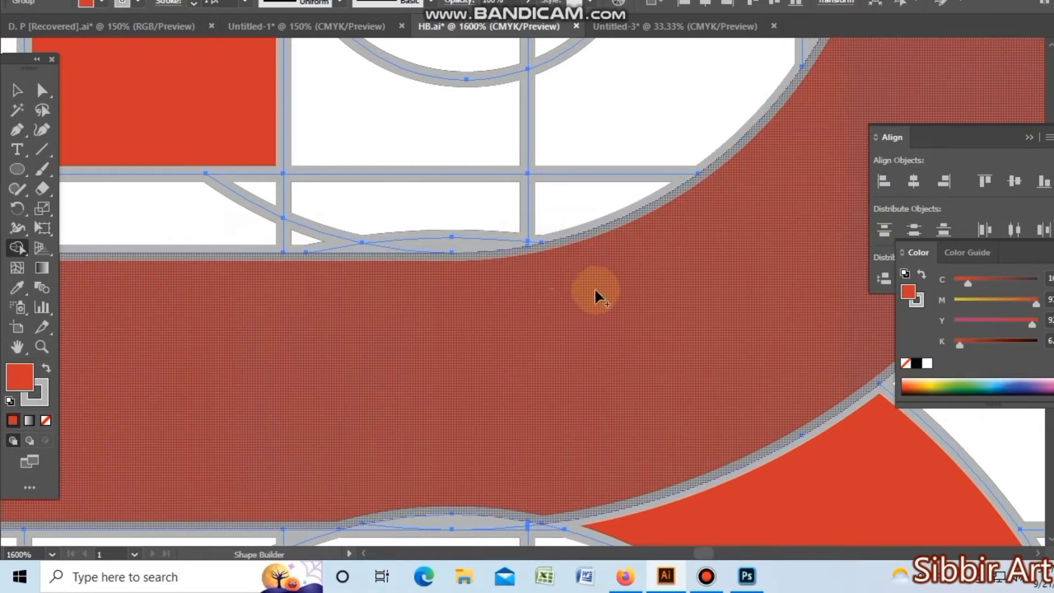
Merge the corner notch along the upper bowl's inner curve so the red shape follows the circle.
left_click_drag(595, 294, 536, 529)
left_click_drag(576, 326, 581, 487)
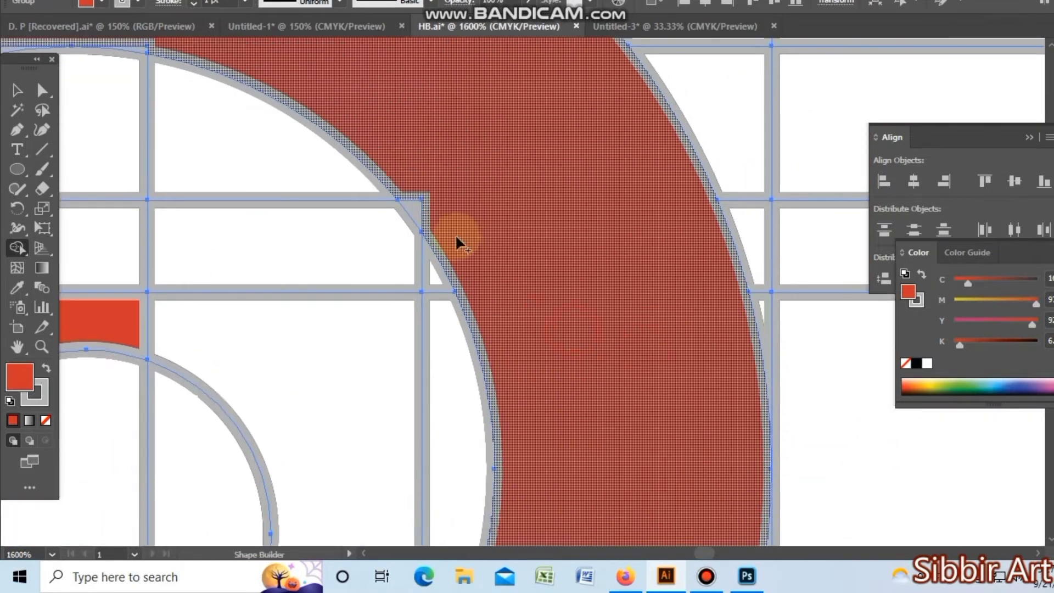
left_click_drag(456, 235, 413, 202)
left_click_drag(533, 190, 592, 384)
left_click_drag(388, 231, 619, 291)
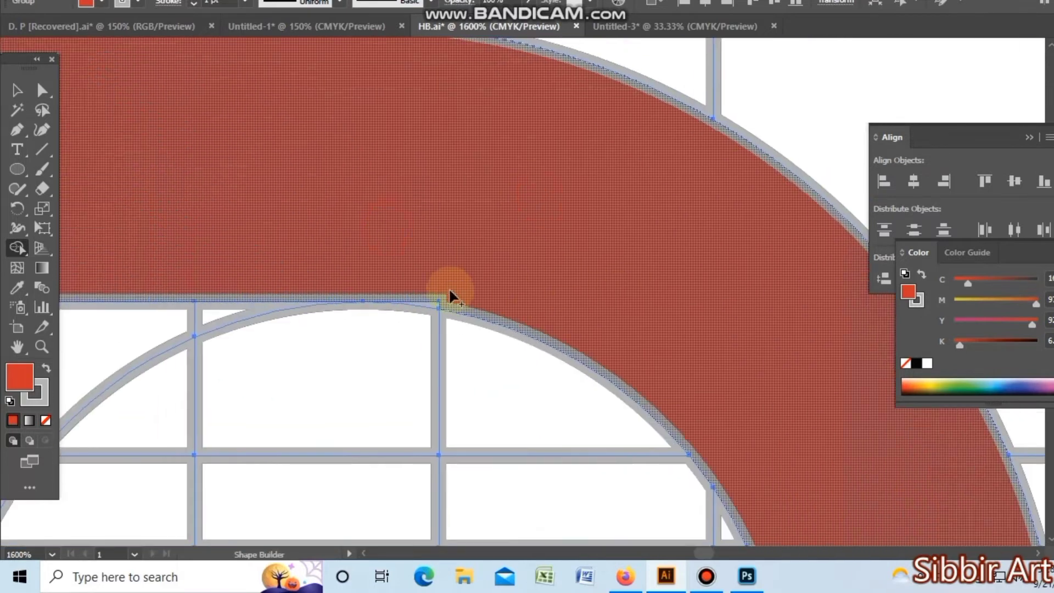
mouse_move(471, 291)
left_mouse_down()
mouse_move(432, 299)
mouse_move(543, 301)
mouse_move(379, 275)
mouse_move(635, 255)
mouse_move(278, 282)
mouse_move(436, 318)
mouse_move(735, 305)
mouse_move(406, 324)
mouse_move(684, 278)
mouse_move(545, 292)
mouse_move(483, 496)
mouse_move(464, 504)
left_mouse_up()
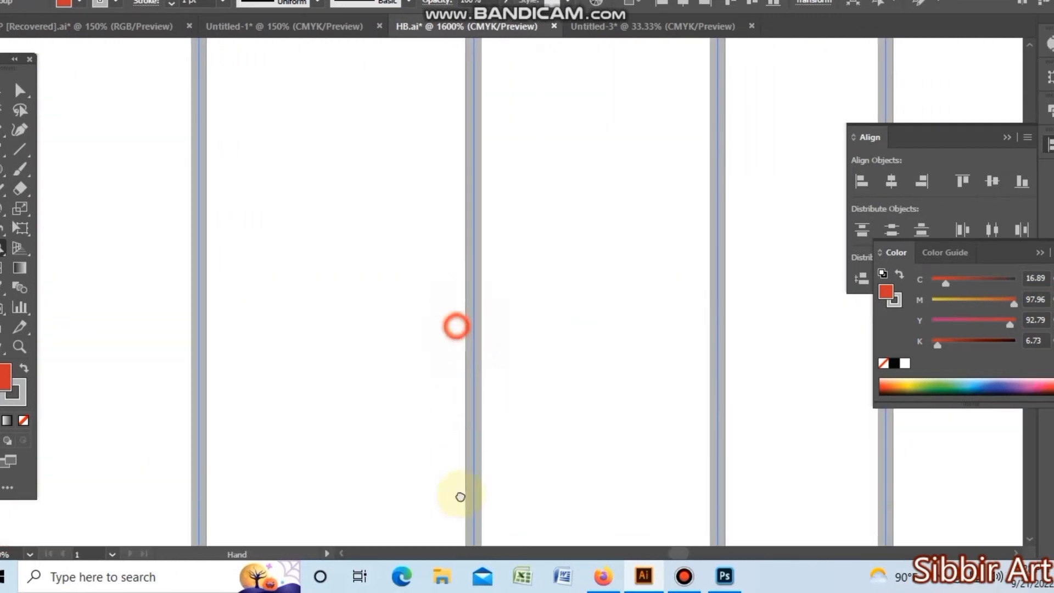
Merge the leftover notches along the lower bowl's bottom edge and inner curve into the red shape with the Shape Builder.
left_click_drag(435, 360, 439, 499)
left_click_drag(447, 330, 451, 494)
left_click_drag(450, 322, 482, 496)
left_click_drag(447, 323, 464, 382)
scroll(466, 387, "down", 4)
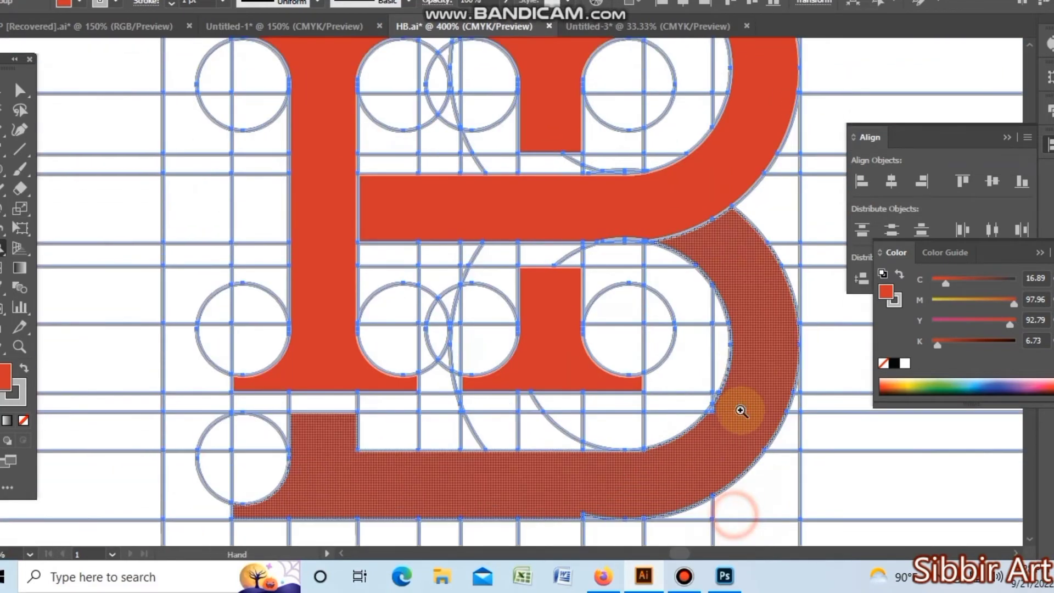
left_click(739, 413)
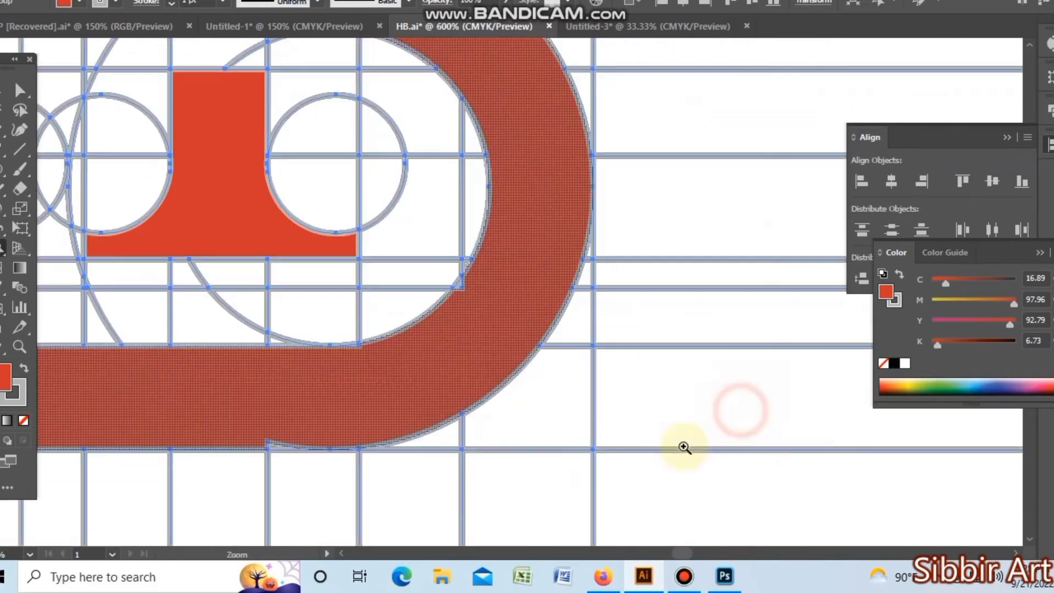
left_click(365, 416)
left_click(474, 327)
key("shift+m")
mouse_move(288, 271)
left_mouse_down()
mouse_move(353, 306)
mouse_move(476, 311)
left_mouse_up()
left_click_drag(637, 193, 515, 409)
Merge the thin slivers beneath the crossbar, where it meets the top of the lower bowl, into the red crossbar.
mouse_move(622, 323)
left_mouse_down()
mouse_move(526, 510)
mouse_move(492, 496)
mouse_move(494, 465)
mouse_move(583, 449)
left_mouse_up()
left_click_drag(588, 438, 553, 573)
left_click_drag(571, 360, 591, 494)
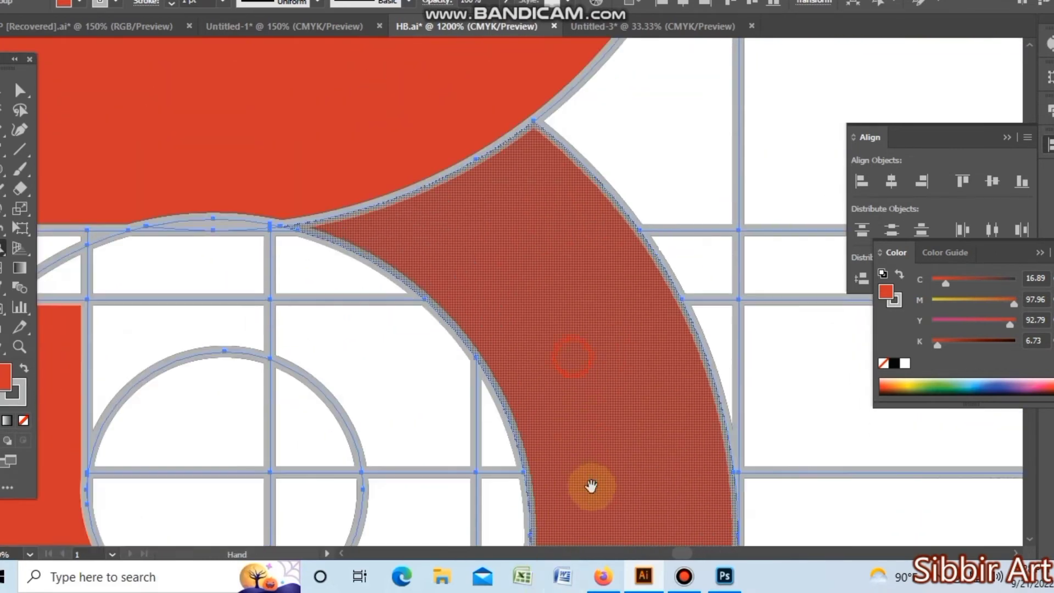
left_click_drag(600, 369, 598, 488)
left_click_drag(253, 299, 207, 365)
left_click(302, 360, "ctrl")
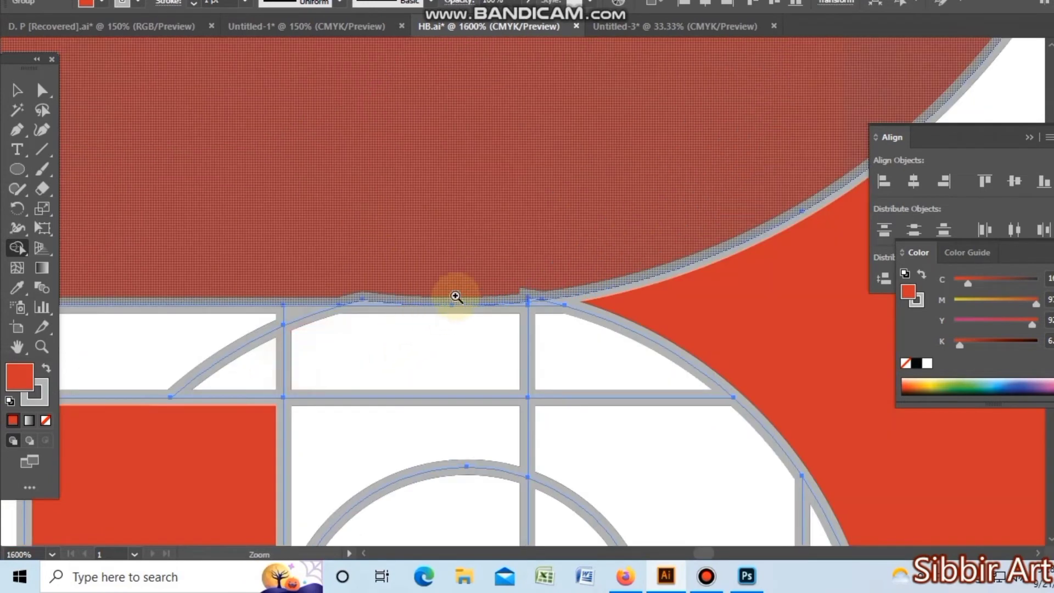
left_click(460, 296, "ctrl")
left_click(548, 272, "ctrl")
left_click(587, 269, "ctrl")
mouse_move(687, 276)
left_mouse_down()
mouse_move(597, 372)
mouse_move(603, 385)
left_mouse_up()
mouse_move(377, 336)
left_mouse_down()
mouse_move(437, 340)
mouse_move(697, 294)
left_mouse_up()
left_click_drag(448, 313, 418, 356)
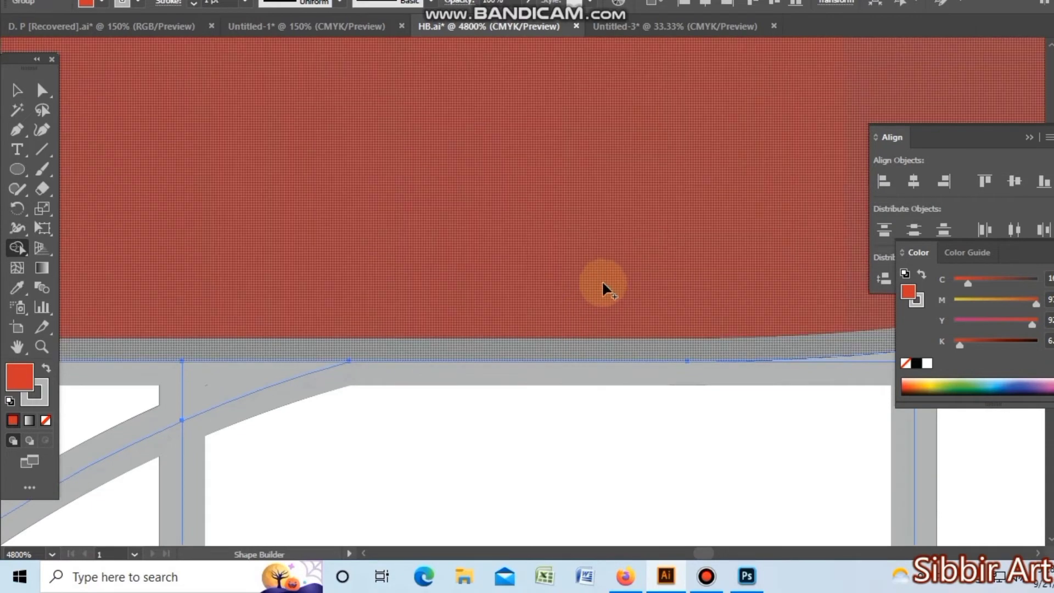
scroll(601, 279, "down", 8)
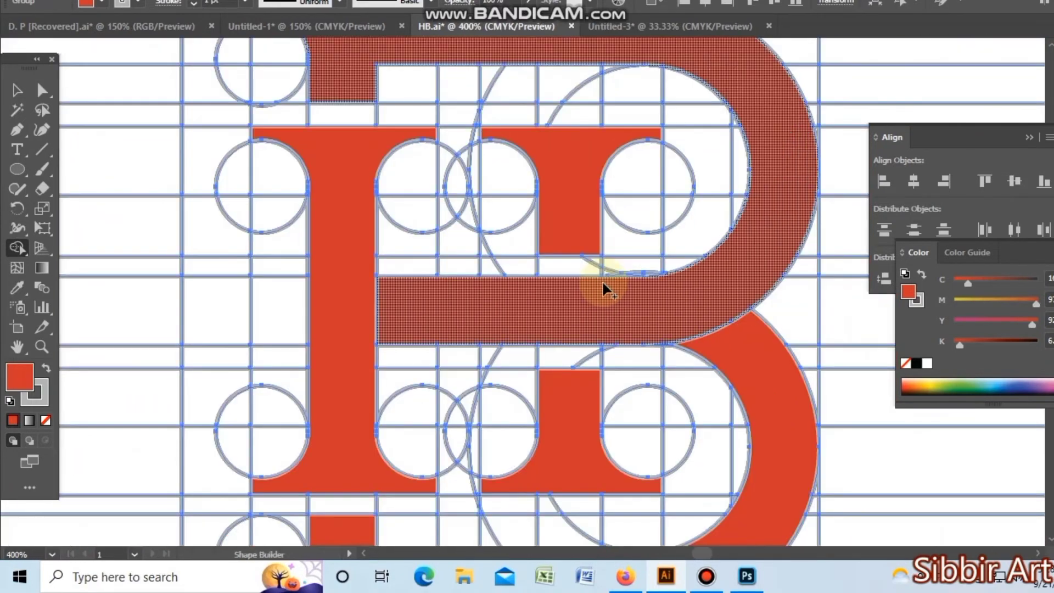
Examine the lower bowl's inner curve and bottom bar closely for unmerged gaps.
left_click_drag(665, 228, 593, 383)
left_click_drag(534, 441, 605, 242)
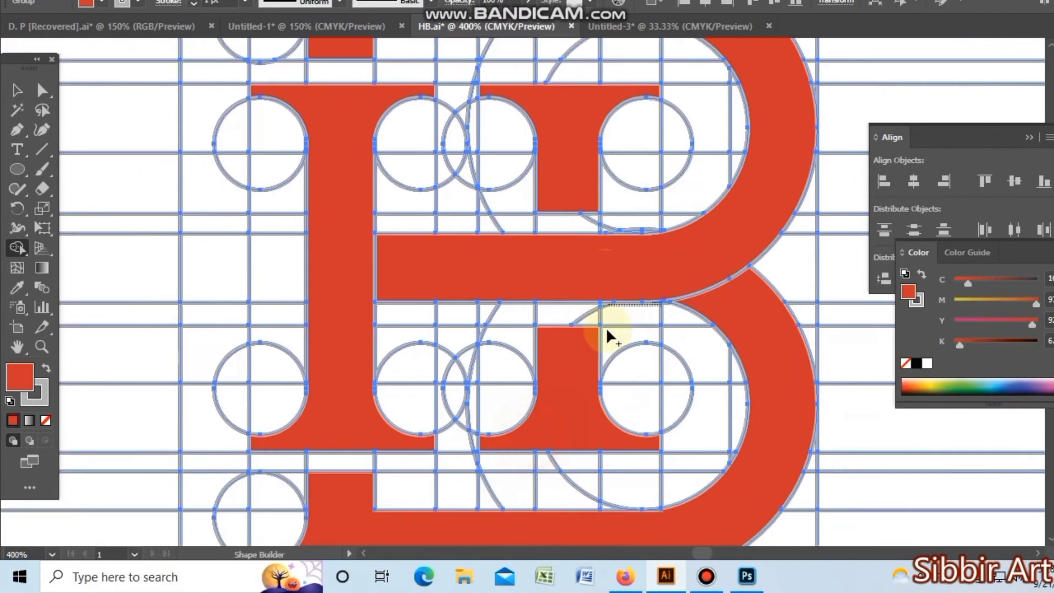
scroll(654, 314, "down", 4)
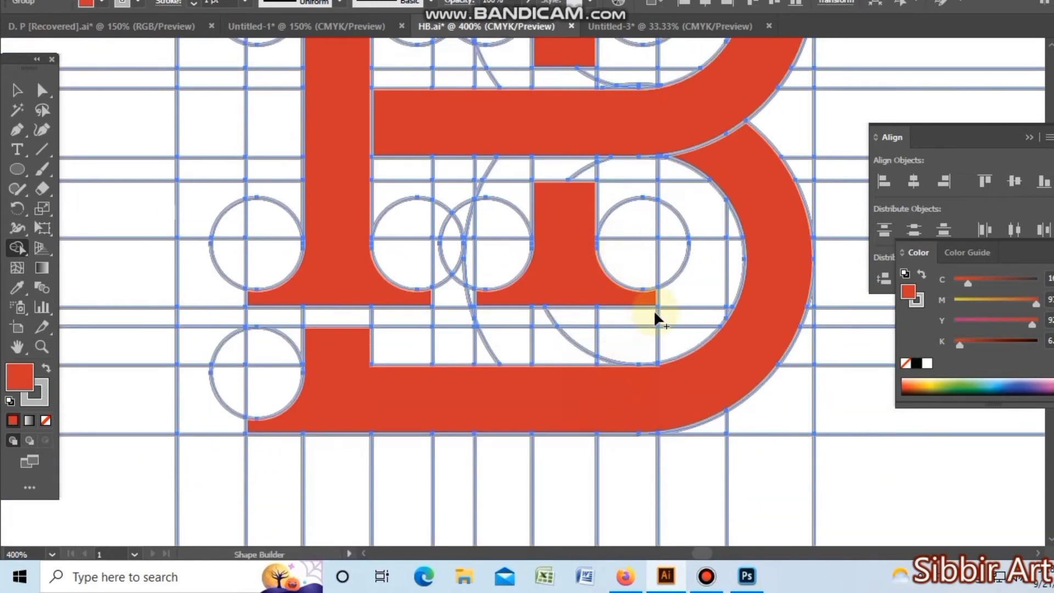
left_click(599, 493)
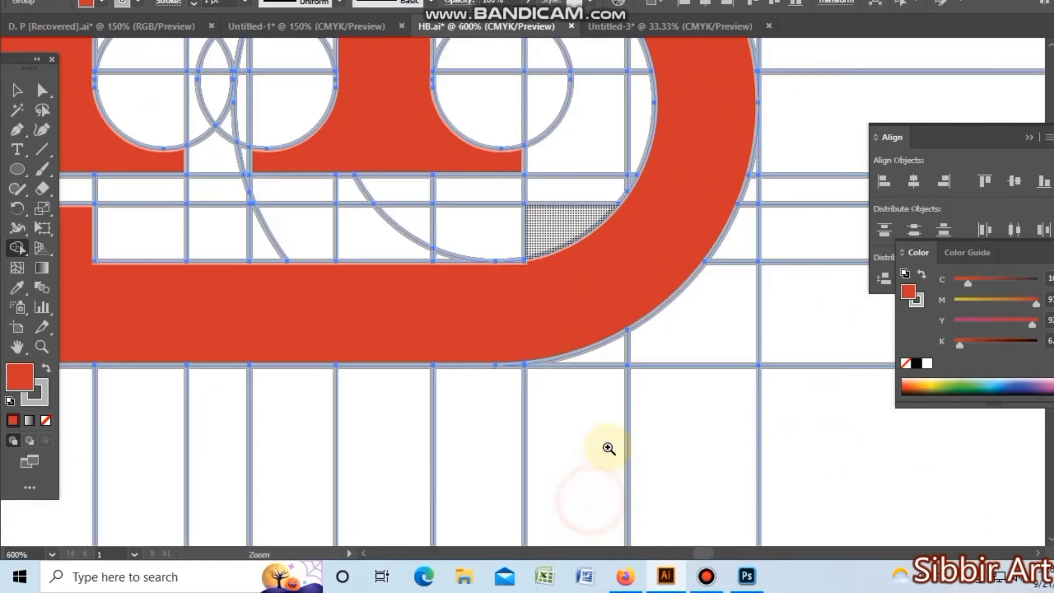
left_click(558, 306)
left_click(506, 246)
left_click(469, 252)
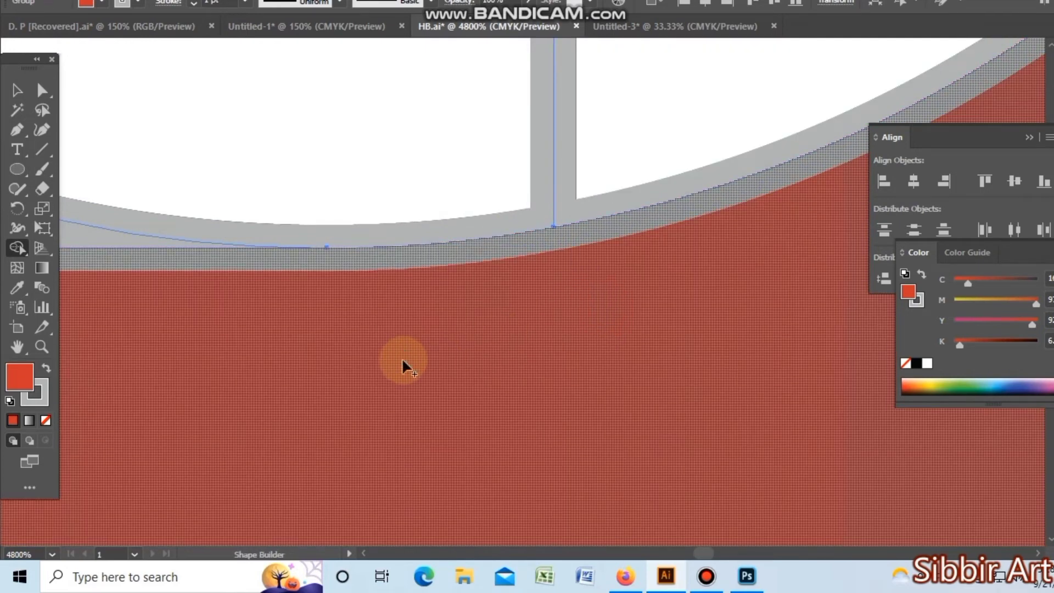
key("ctrl+minus")
key("ctrl+minus")
key("ctrl+minus")
key("ctrl+minus")
key("ctrl+minus")
key("ctrl+minus")
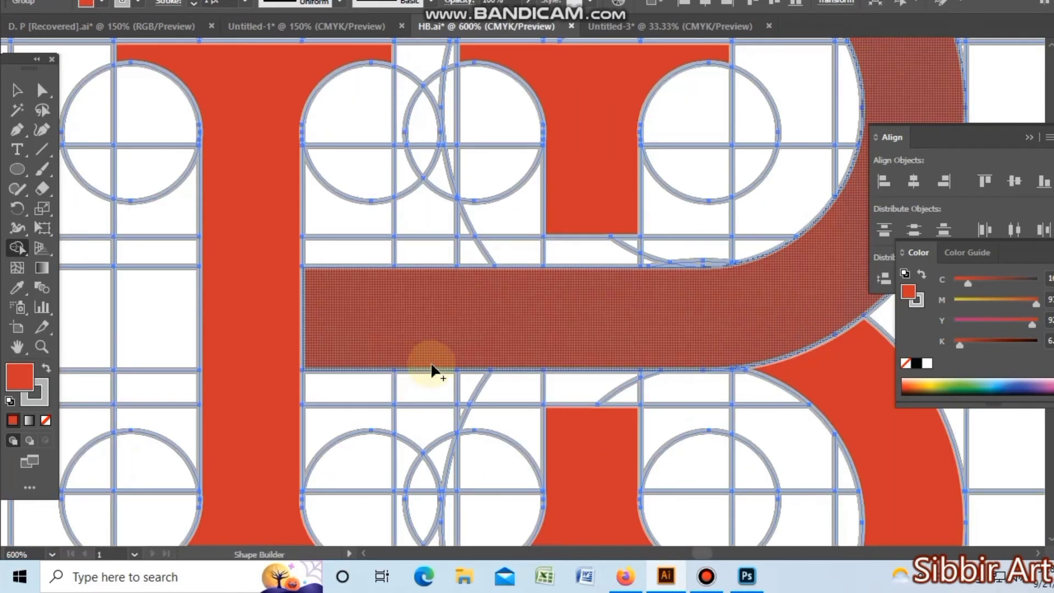
Examine the upper bowl, the H's stems and the crossbar for leftover gaps.
key("space")
left_click_drag(713, 336, 514, 370)
left_click_drag(675, 317, 573, 442)
left_click_drag(625, 261, 653, 424)
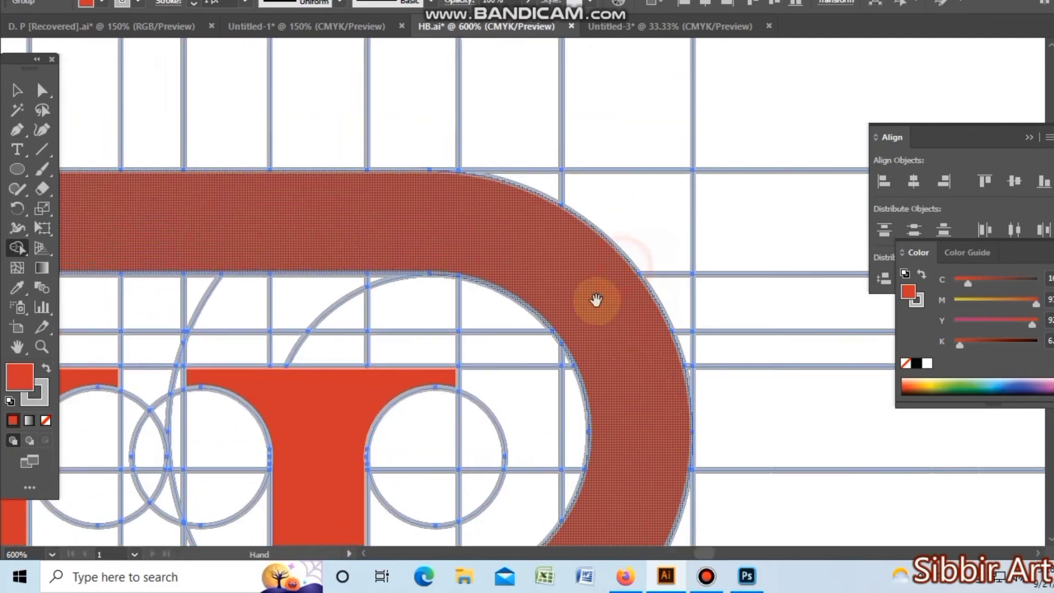
left_click_drag(538, 225, 839, 226)
left_click_drag(317, 231, 621, 167)
left_click_drag(595, 368, 477, 169)
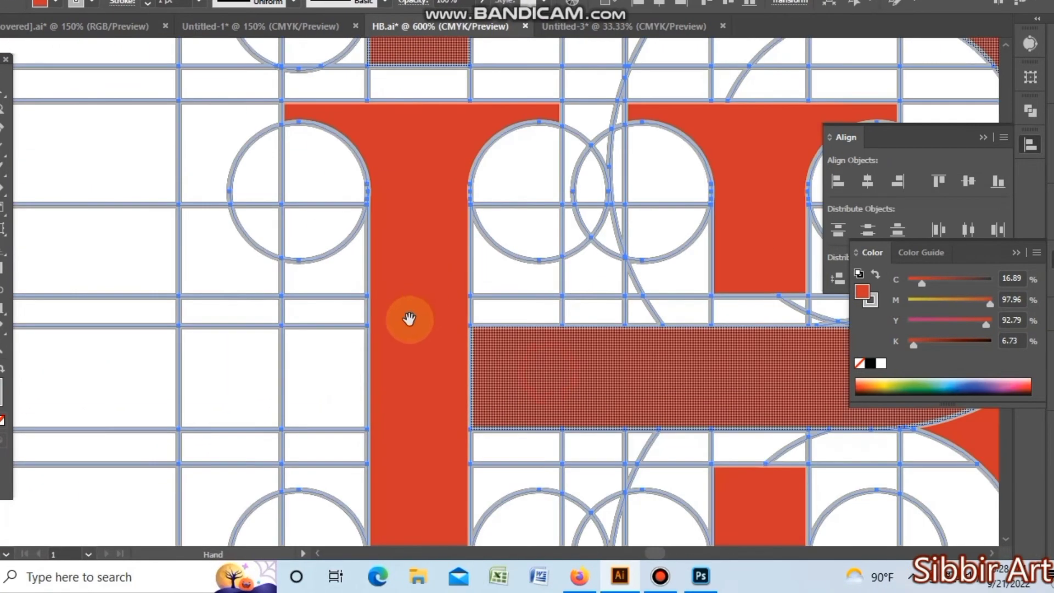
left_click_drag(738, 389, 400, 295)
left_click_drag(430, 439, 433, 311)
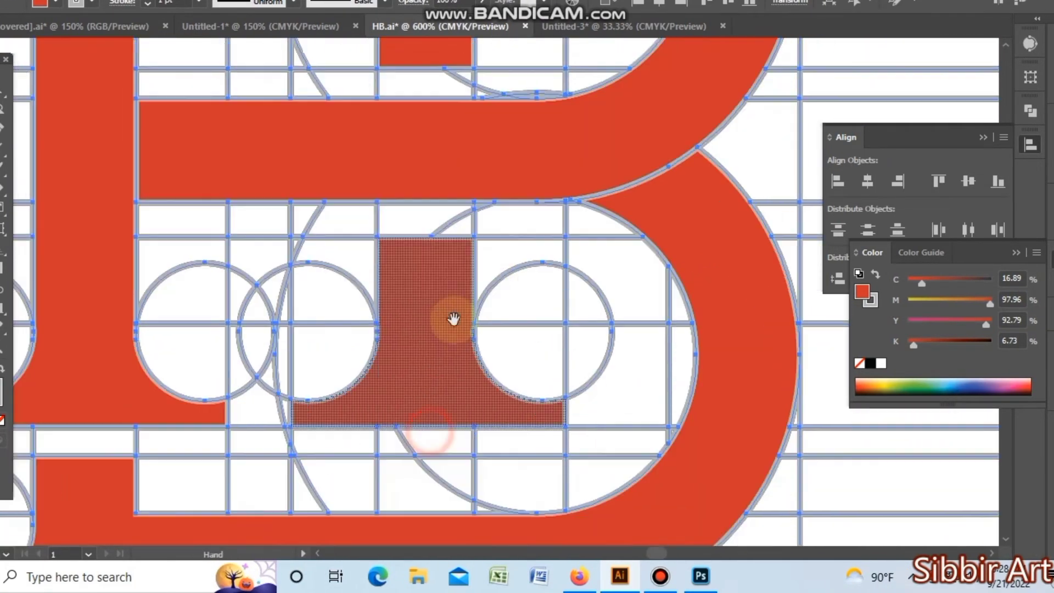
left_click(449, 369, "ctrl")
Move the red monogram pieces off the construction lines and circles to the empty area beside the grid.
key("ctrl+minus")
key("ctrl+minus")
key("ctrl+minus")
key("ctrl+minus")
key("ctrl+minus")
key("ctrl+minus")
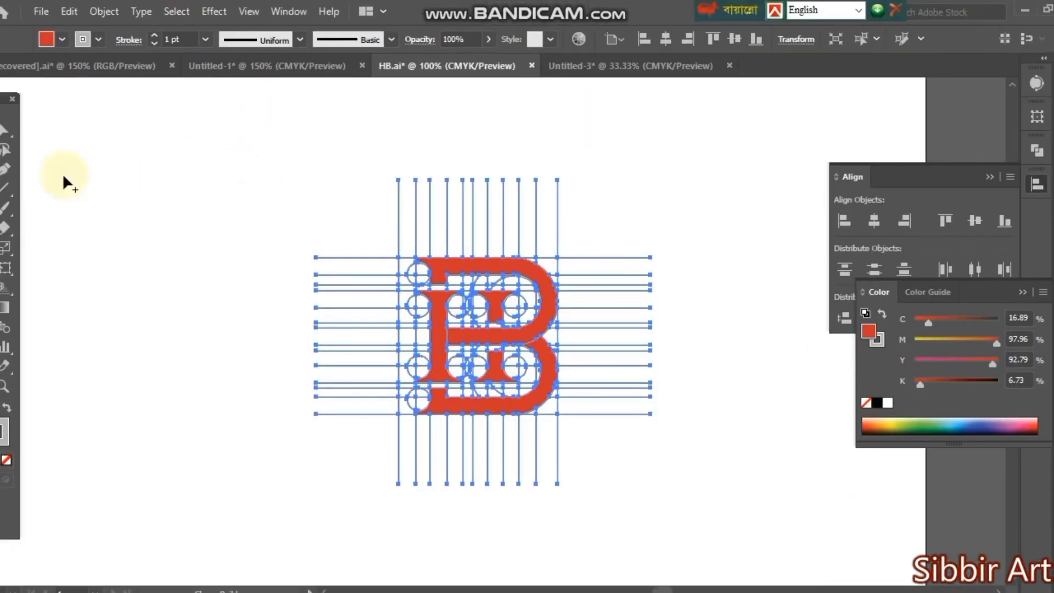
left_click(17, 129)
left_click(527, 339)
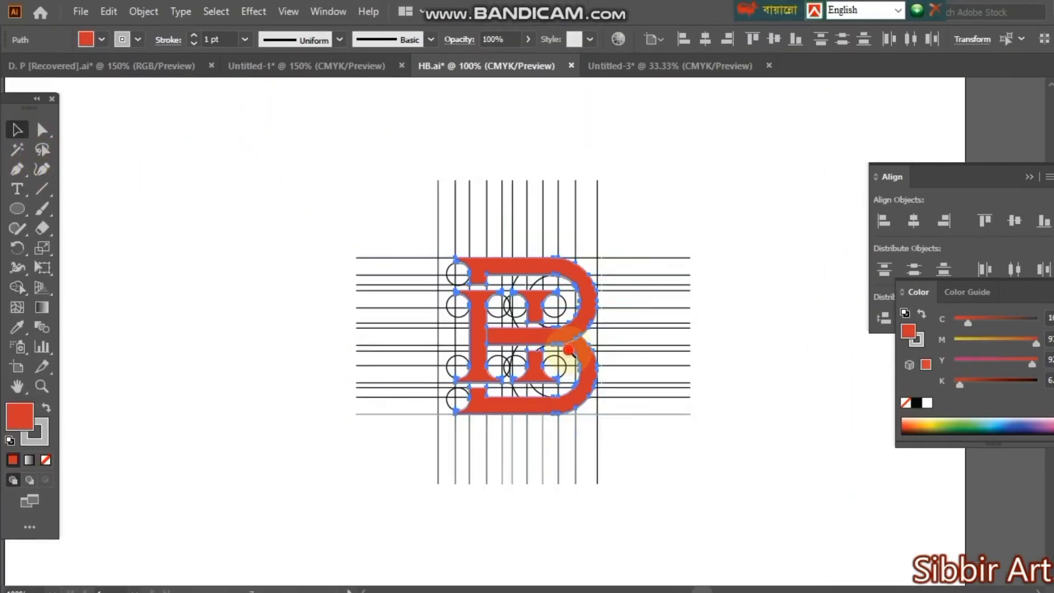
left_click(530, 348, "ctrl")
left_click_drag(408, 356, 597, 354)
left_click_drag(644, 307, 284, 307)
left_click(339, 461)
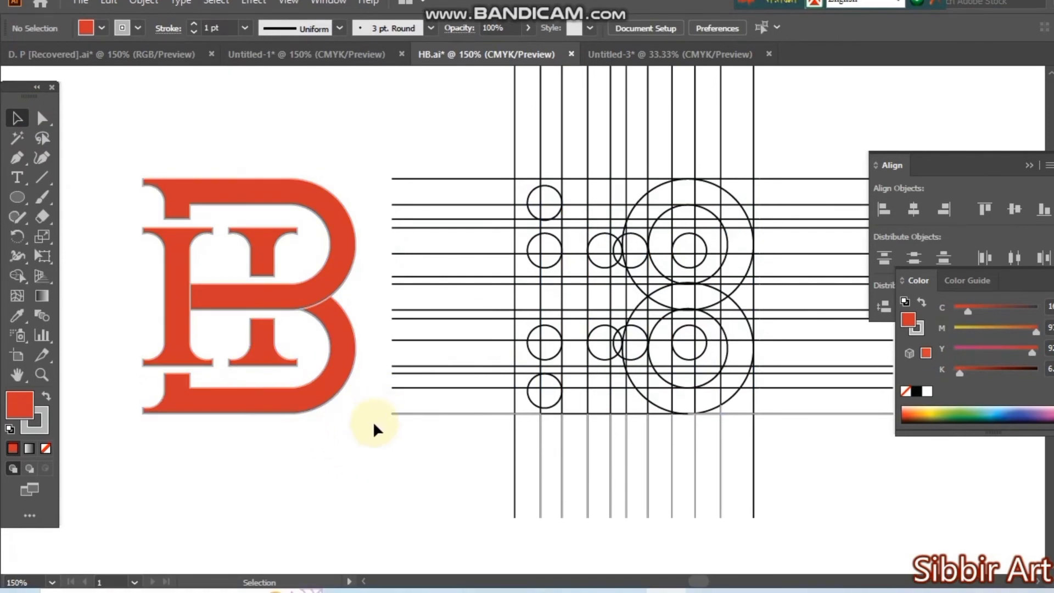
Select the separated monogram pieces and remove their grey stroke.
left_click_drag(375, 430, 216, 249)
left_click(46, 427)
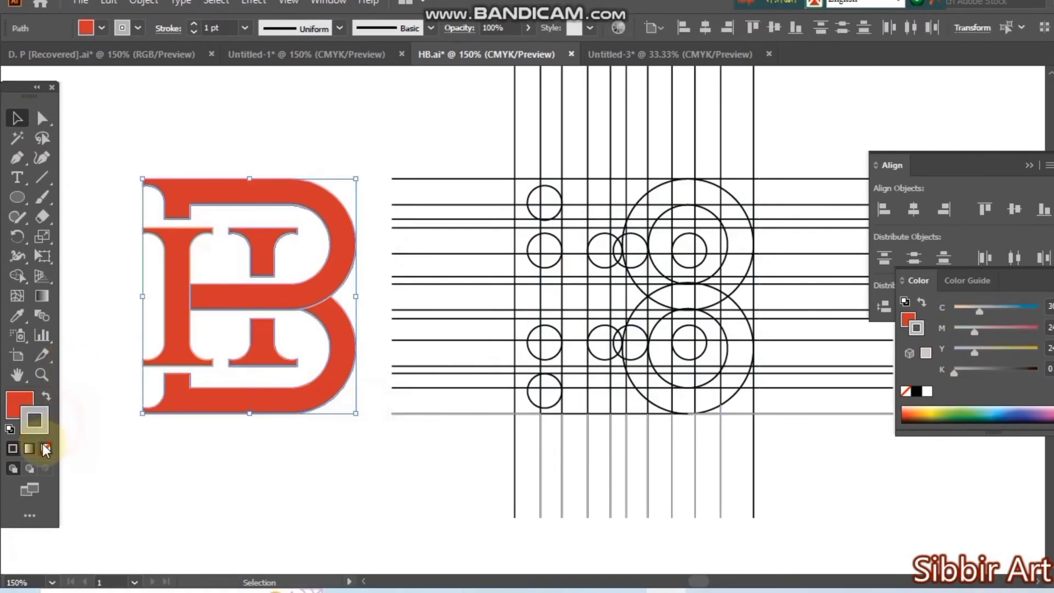
left_click(45, 448)
left_click(228, 459)
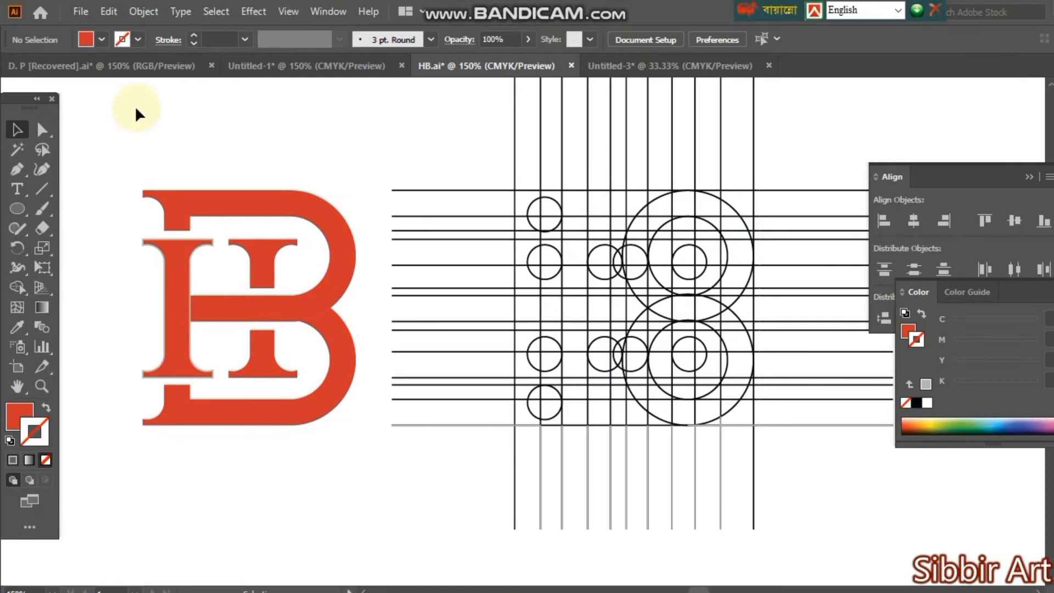
Offset the path of the upper B bowl and crossbar by 3 pt with miter joins and a miter limit of 4.
left_click(333, 274)
left_click(144, 11)
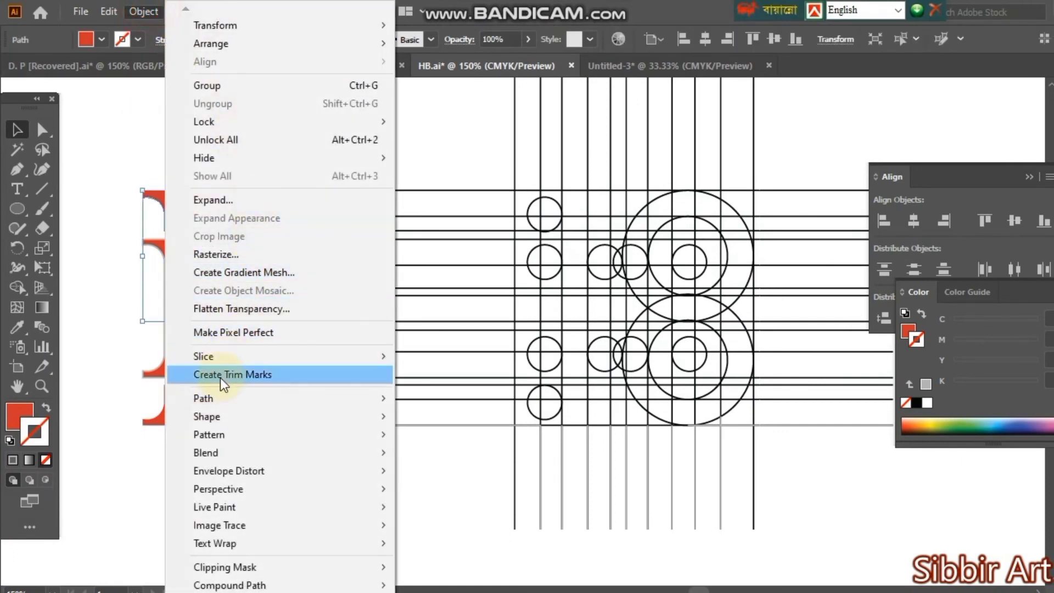
mouse_move(231, 396)
left_click(474, 458)
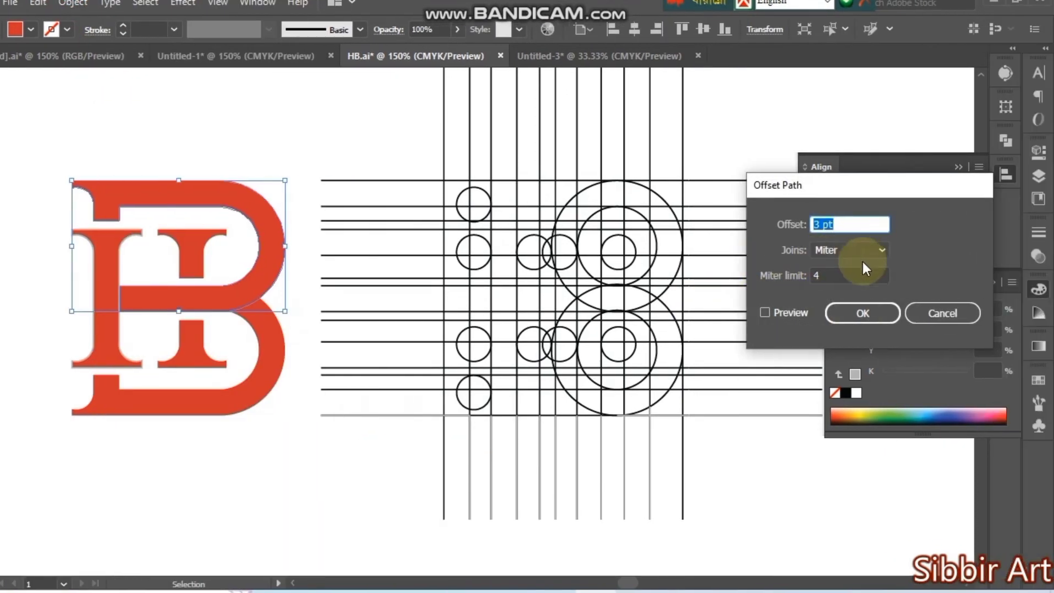
left_click(855, 314)
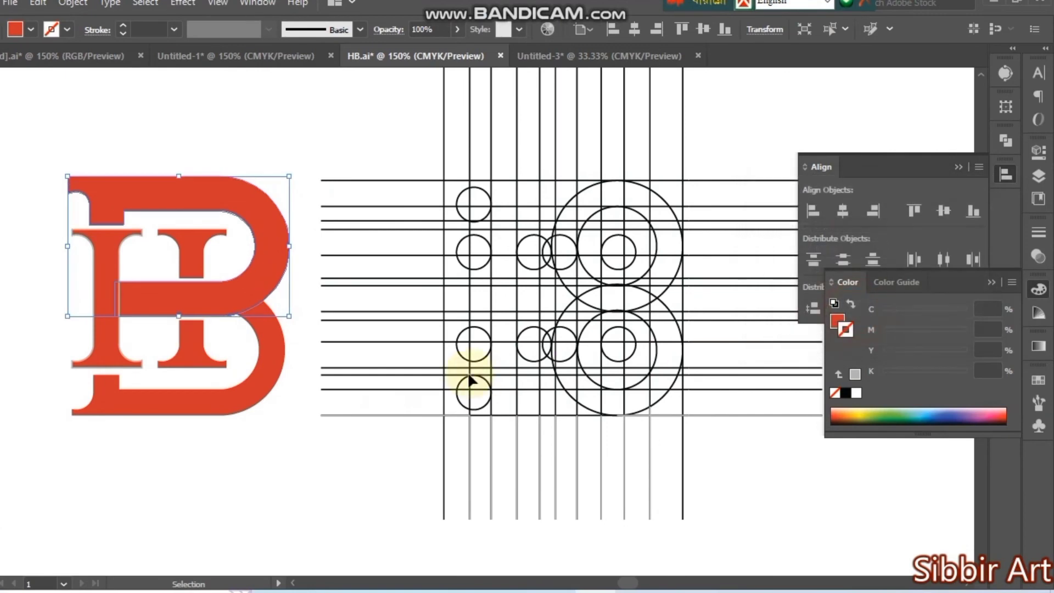
Use the Shape Builder to cut the offset overlap from the lower bowl and remove the offset outline, leaving a gap between the bowls.
left_click(278, 357, "shift")
left_click(21, 279)
left_click(250, 327, "ctrl")
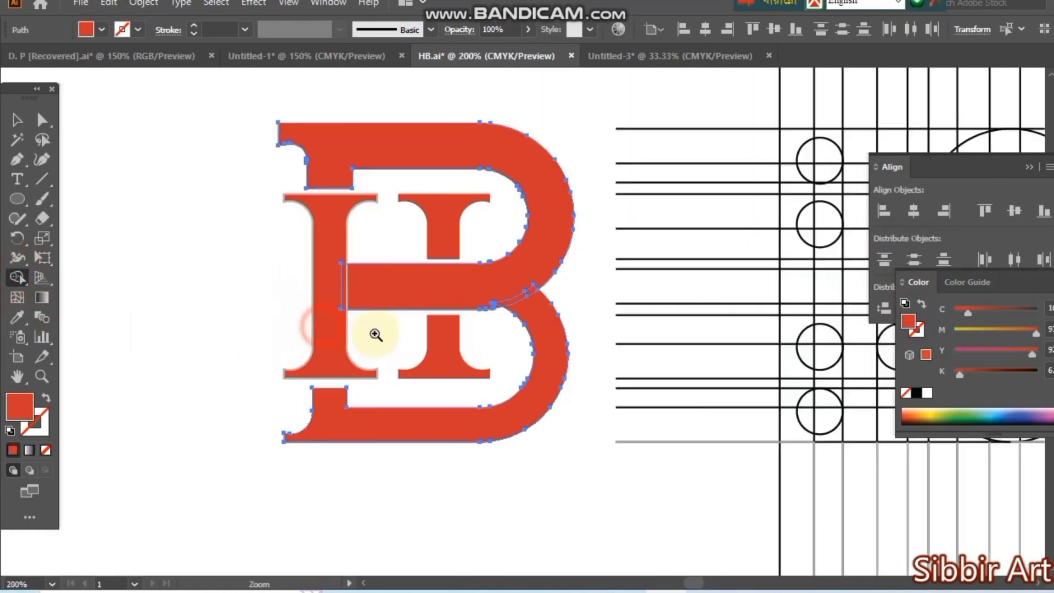
left_click(433, 321, "ctrl")
left_click(533, 311, "ctrl")
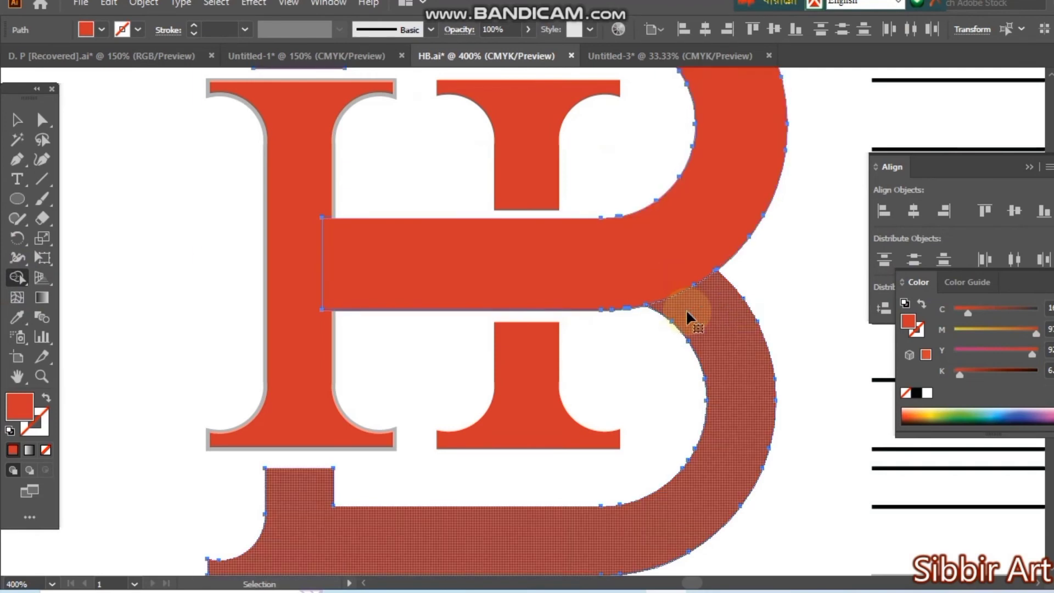
key("ctrl+z")
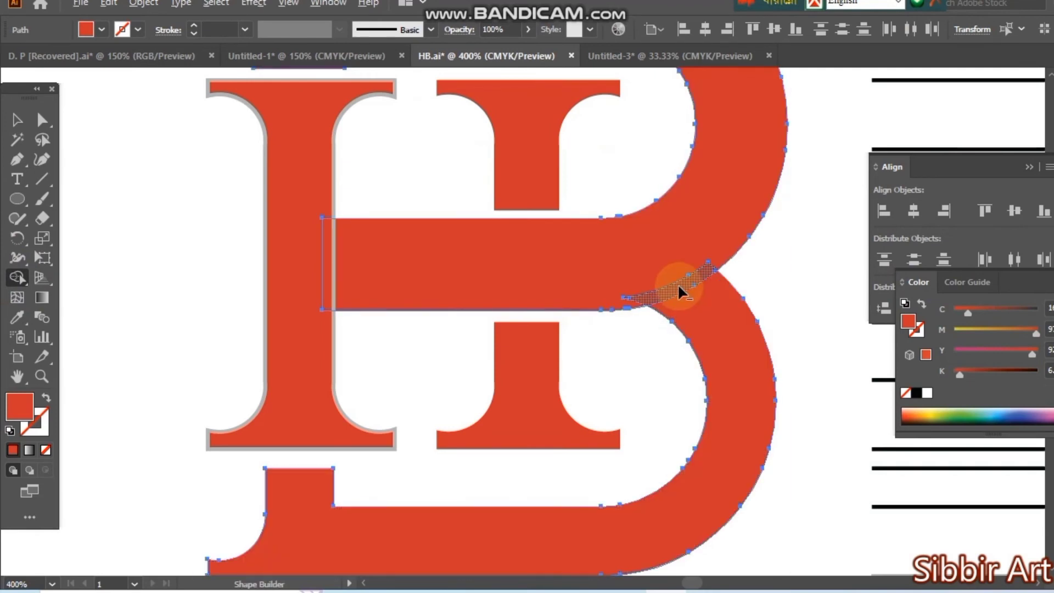
left_click(664, 276)
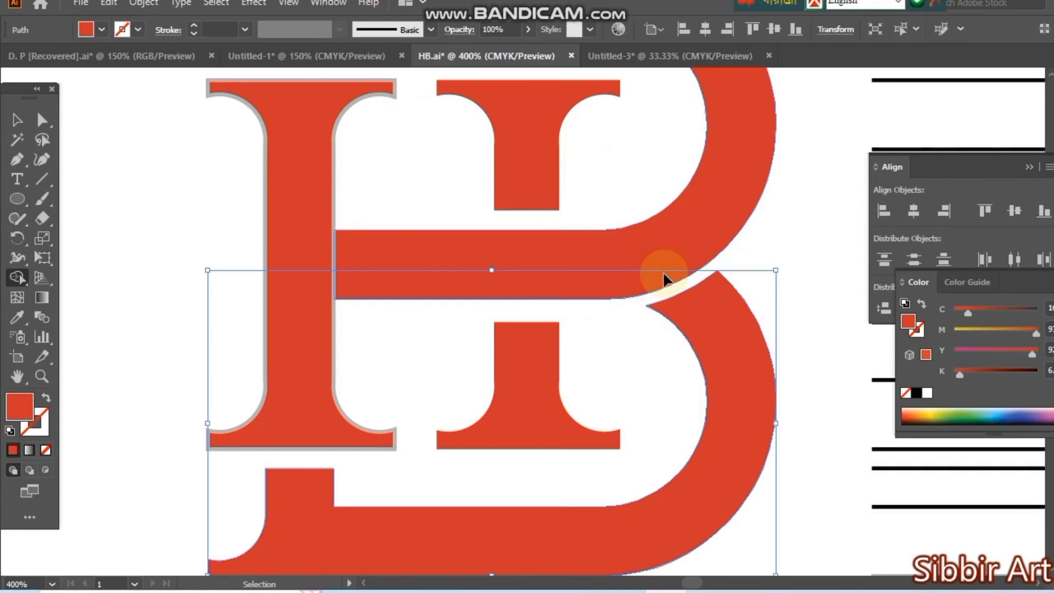
Select all the monogram pieces to check the finished logo, and clear the selection.
key("ctrl+minus")
key("ctrl+minus")
key("ctrl+minus")
left_click(17, 120)
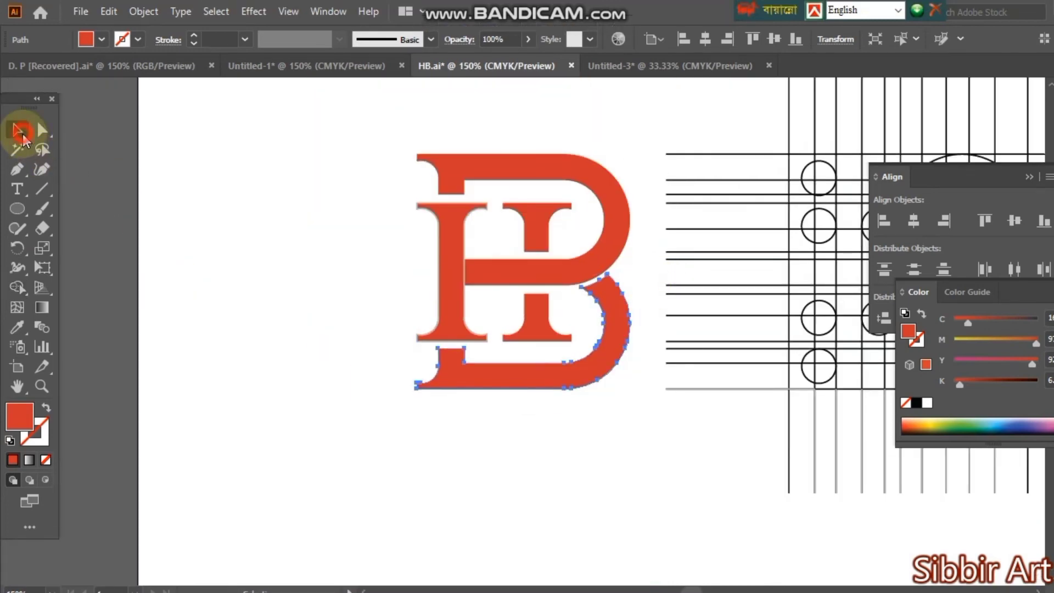
left_click(291, 149)
left_click_drag(470, 225, 597, 396)
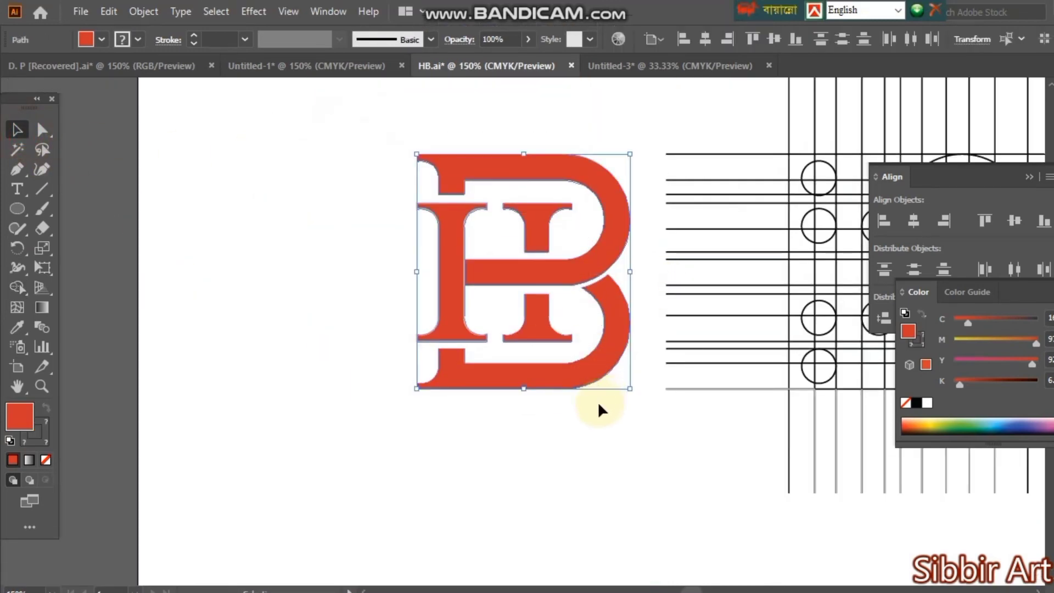
left_click(598, 402)
left_click(501, 279, "ctrl")
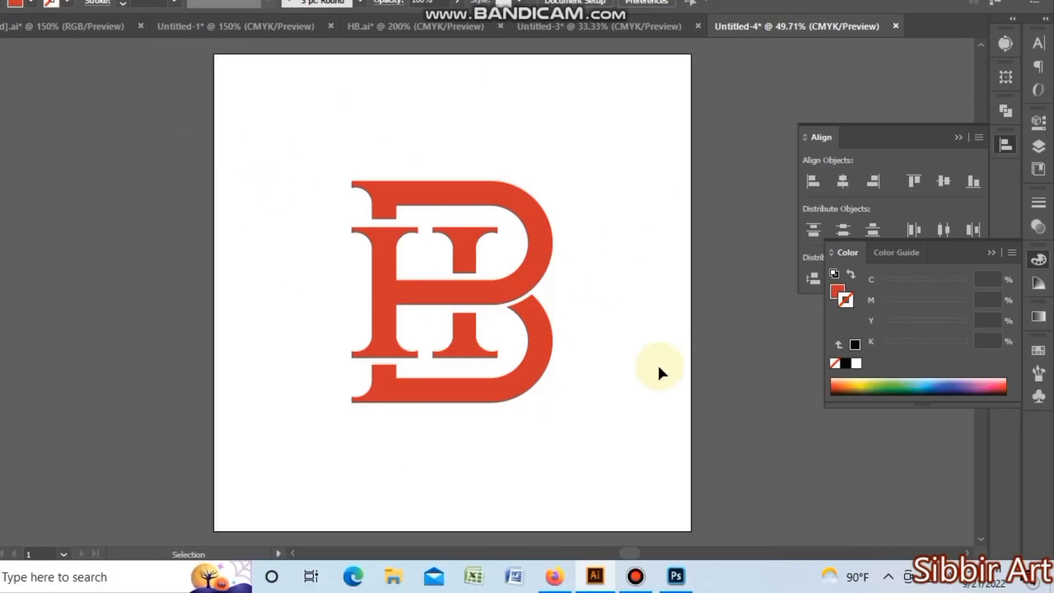